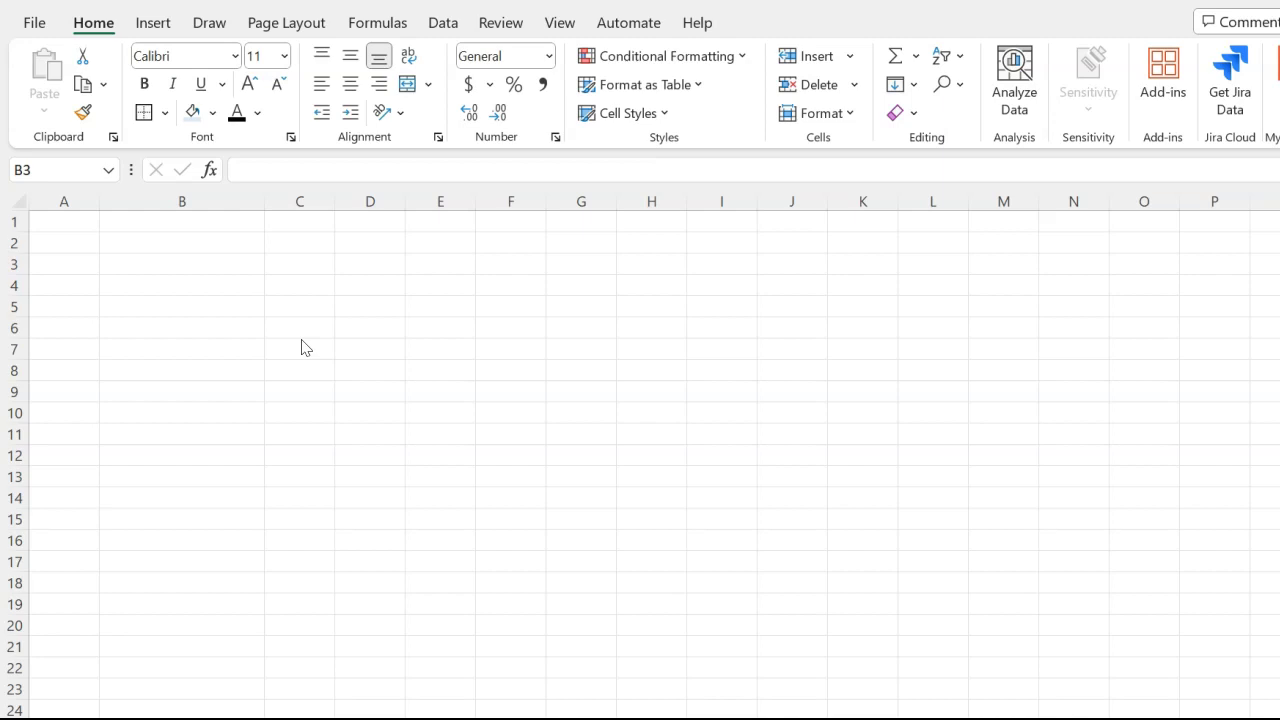
left_click(282, 376)
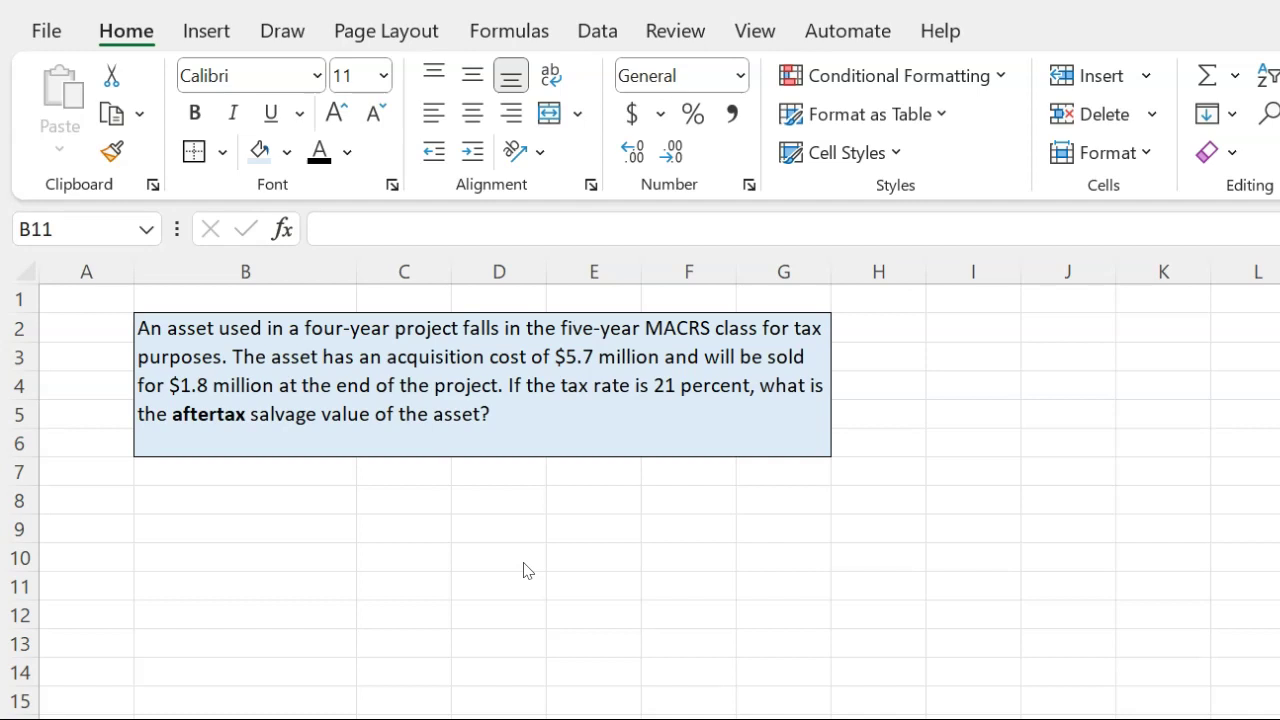
left_click(515, 572)
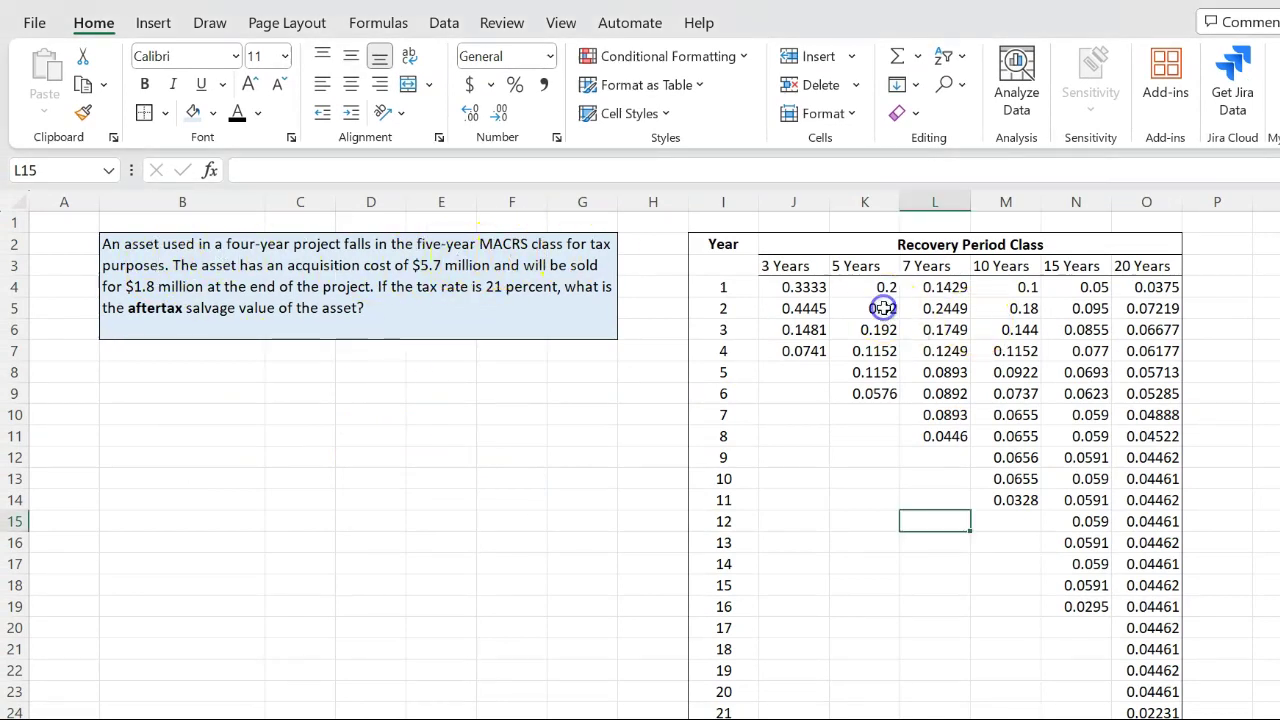
Step: Color the 5 Years recovery column of the MACRS table, K3:K9, with red font
left_click_drag(860, 264, 864, 396)
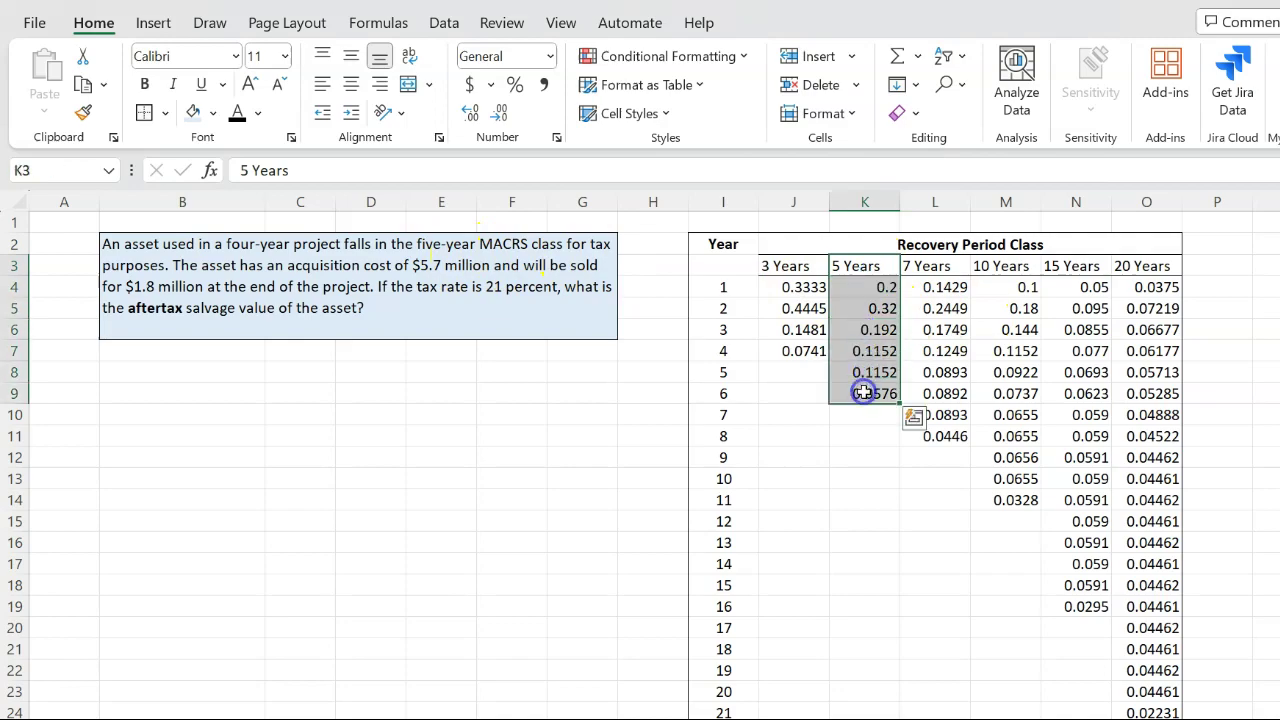
left_click(259, 114)
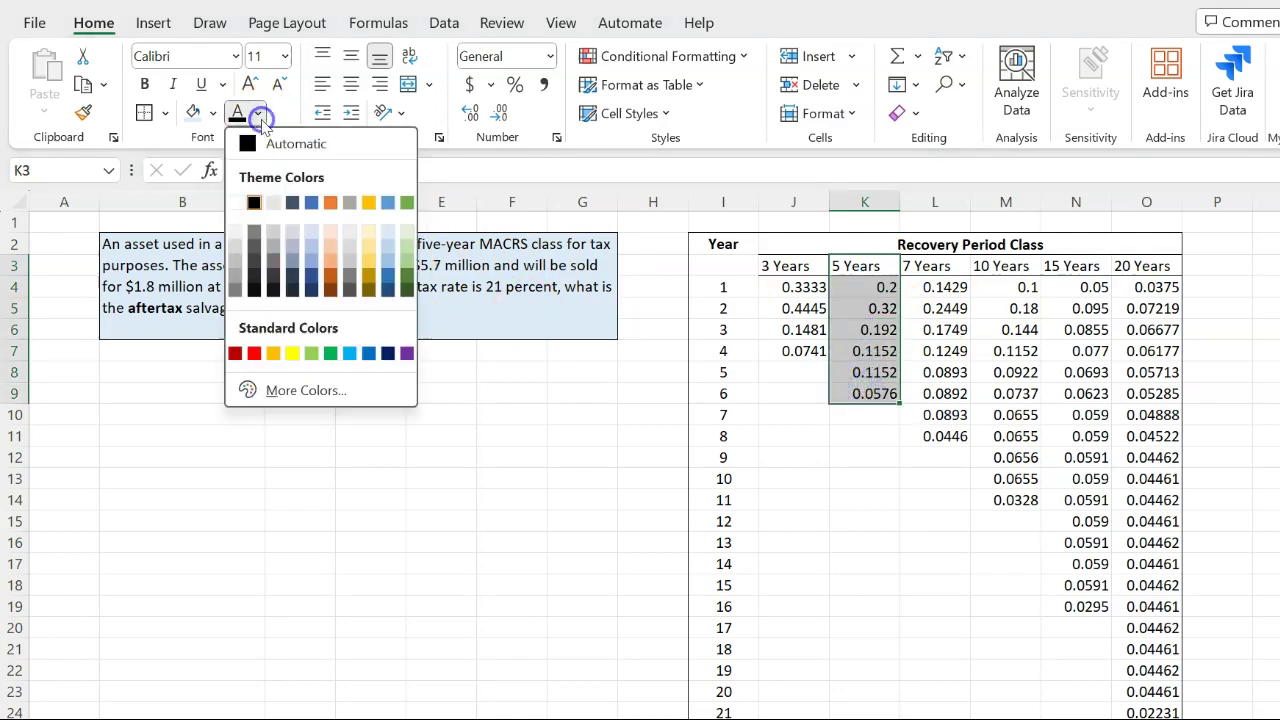
left_click(254, 353)
left_click(587, 668)
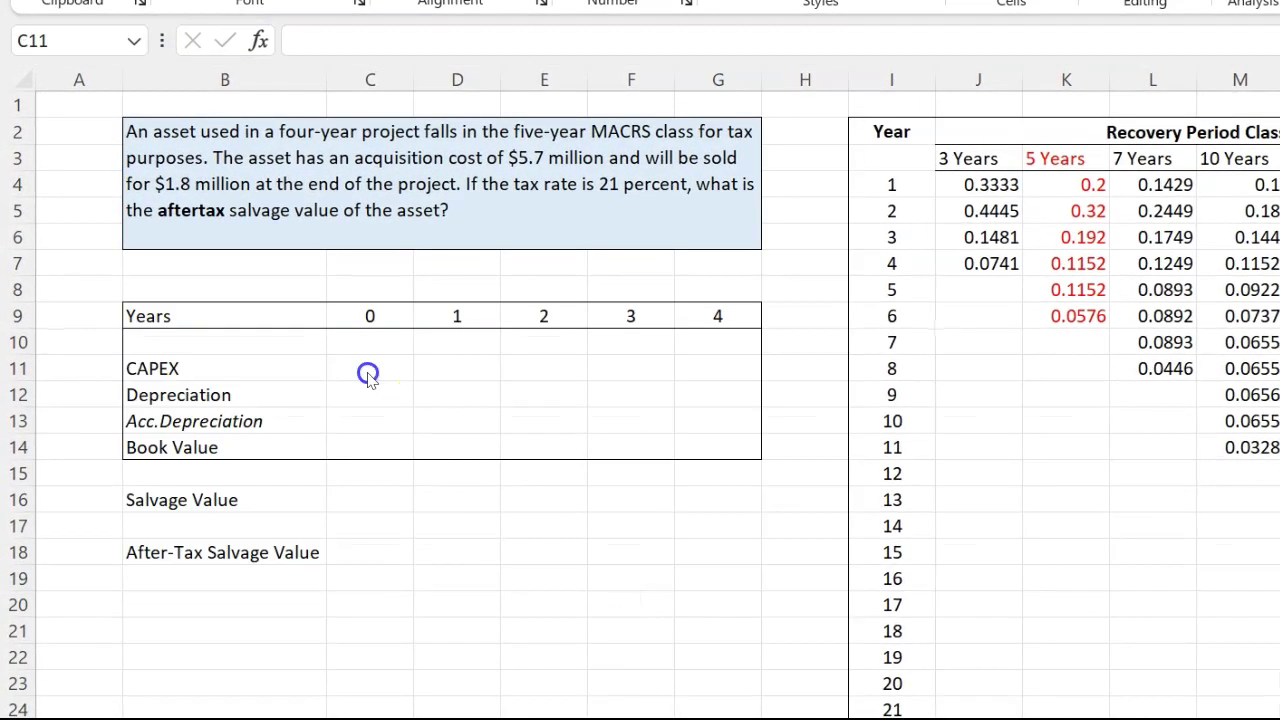
Step: Enter 5700000 as the year 0 CAPEX in cell C11
left_click(367, 371)
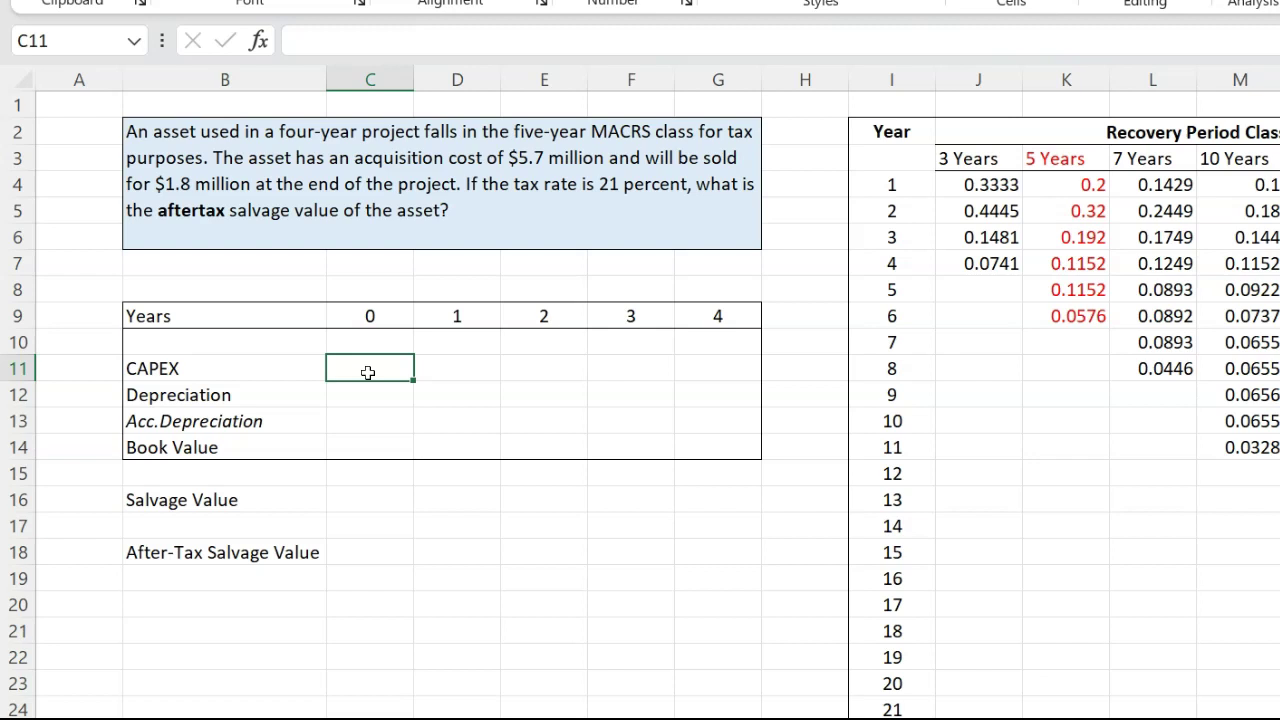
double_click(368, 372)
type("5700")
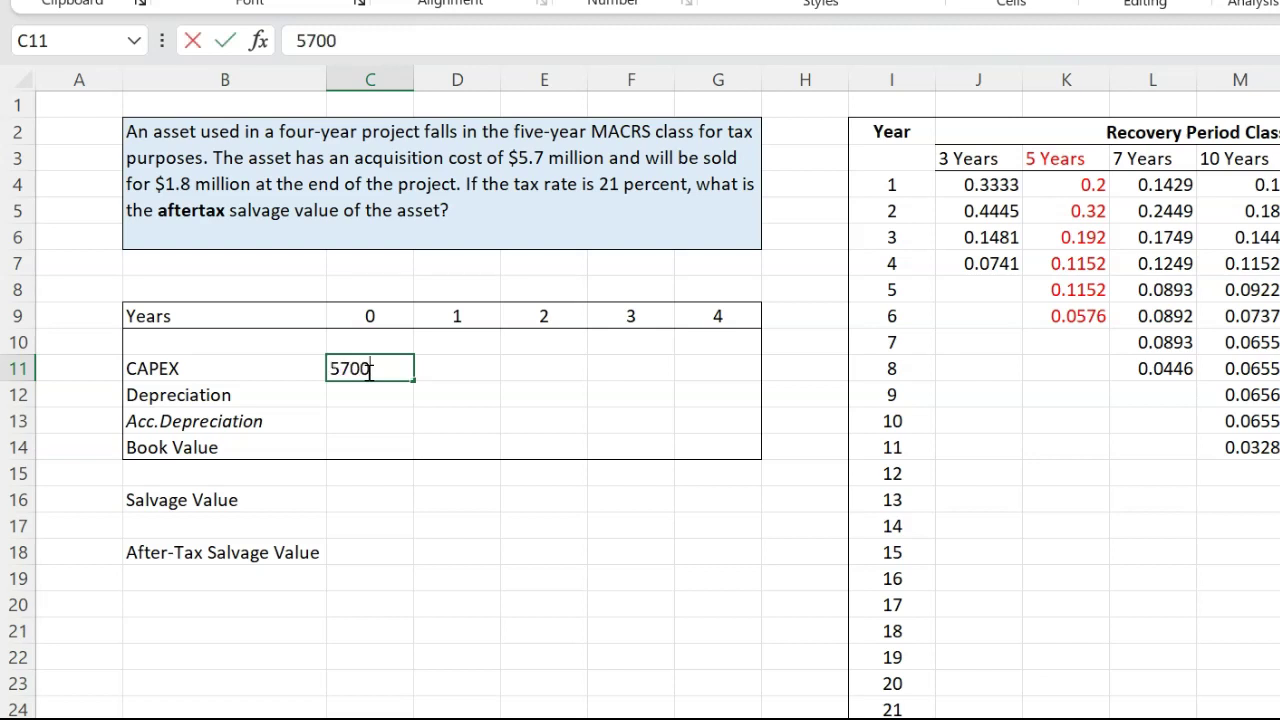
type("000")
key("Return")
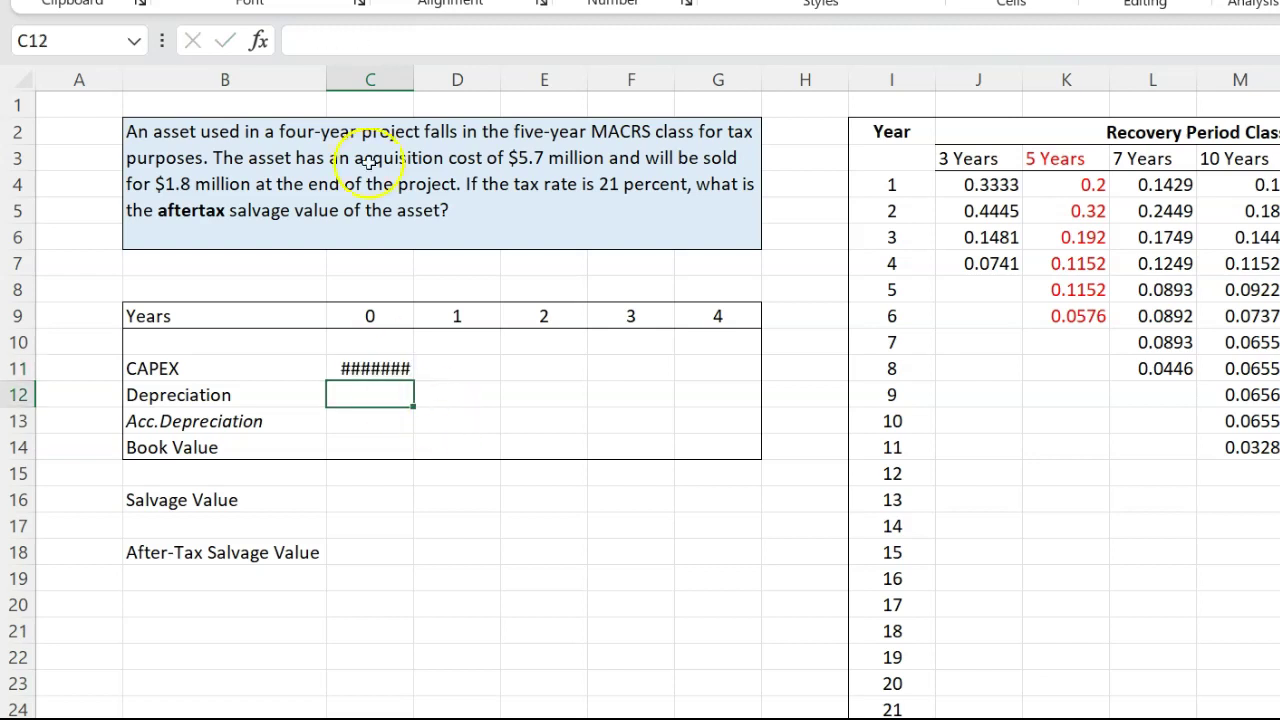
Step: Widen columns C through G equally so the CAPEX amount fits in its cell
left_click_drag(356, 79, 718, 82)
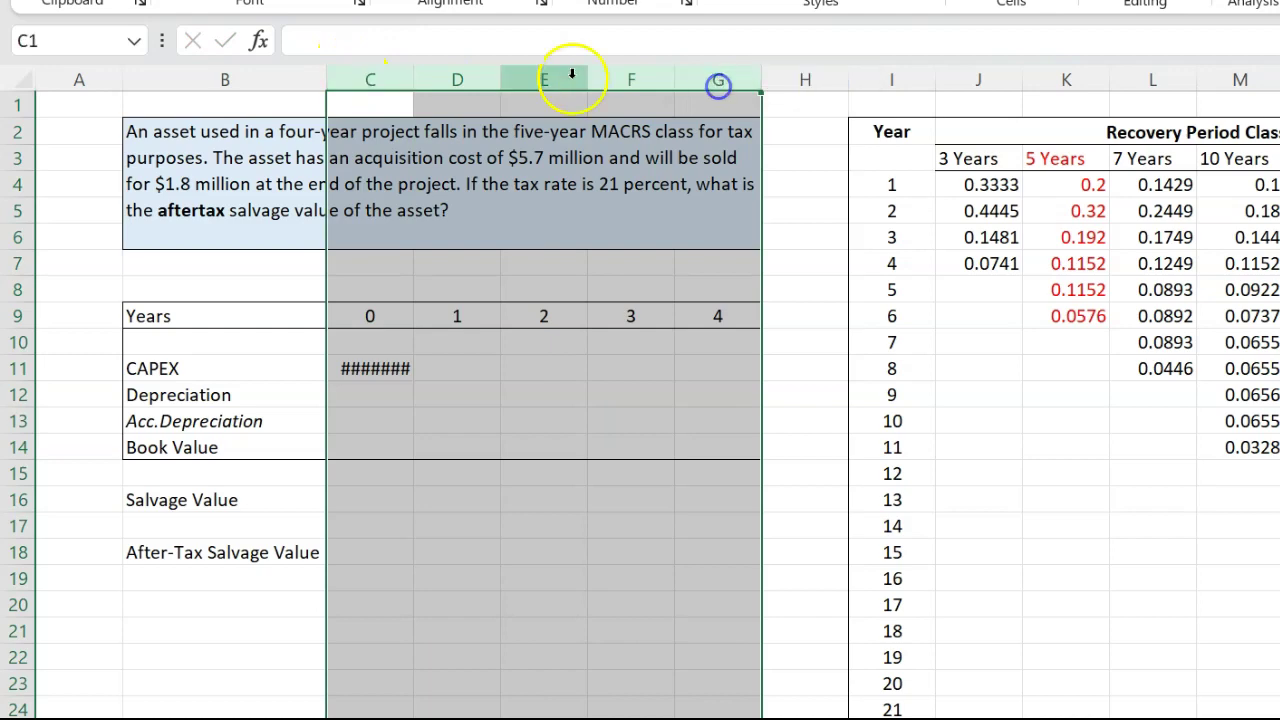
left_click_drag(414, 80, 460, 84)
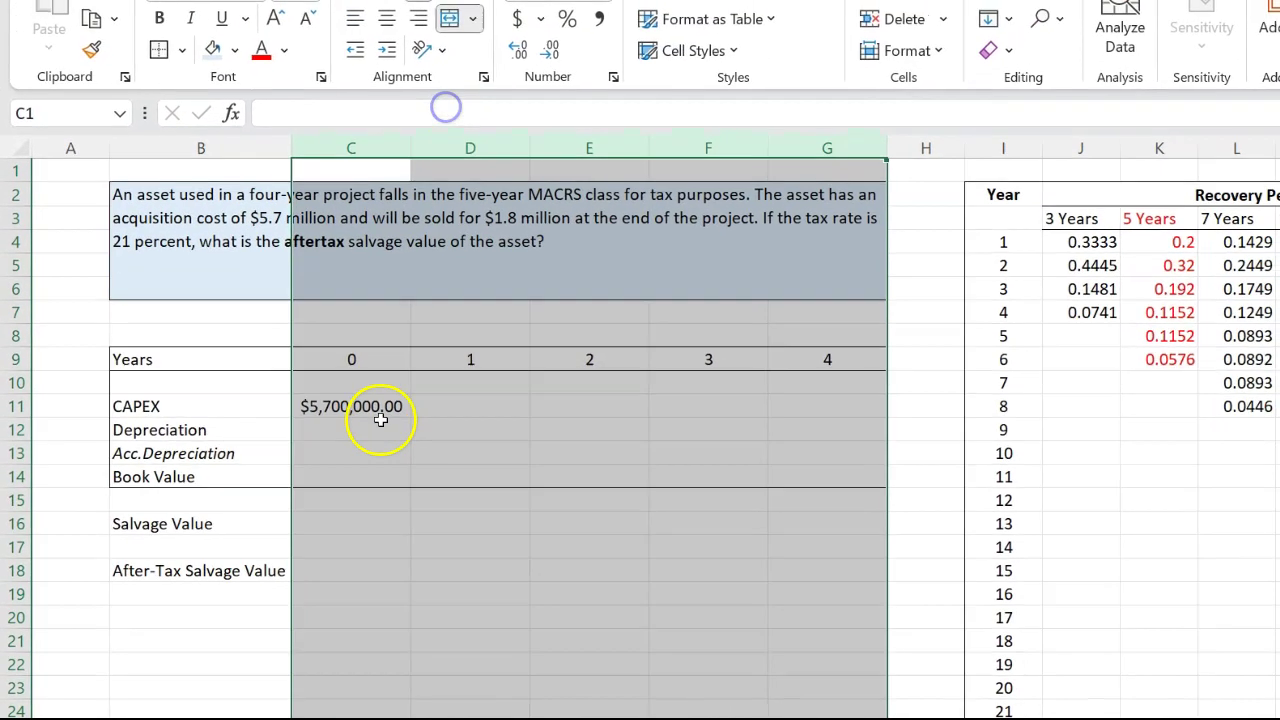
left_click(374, 451)
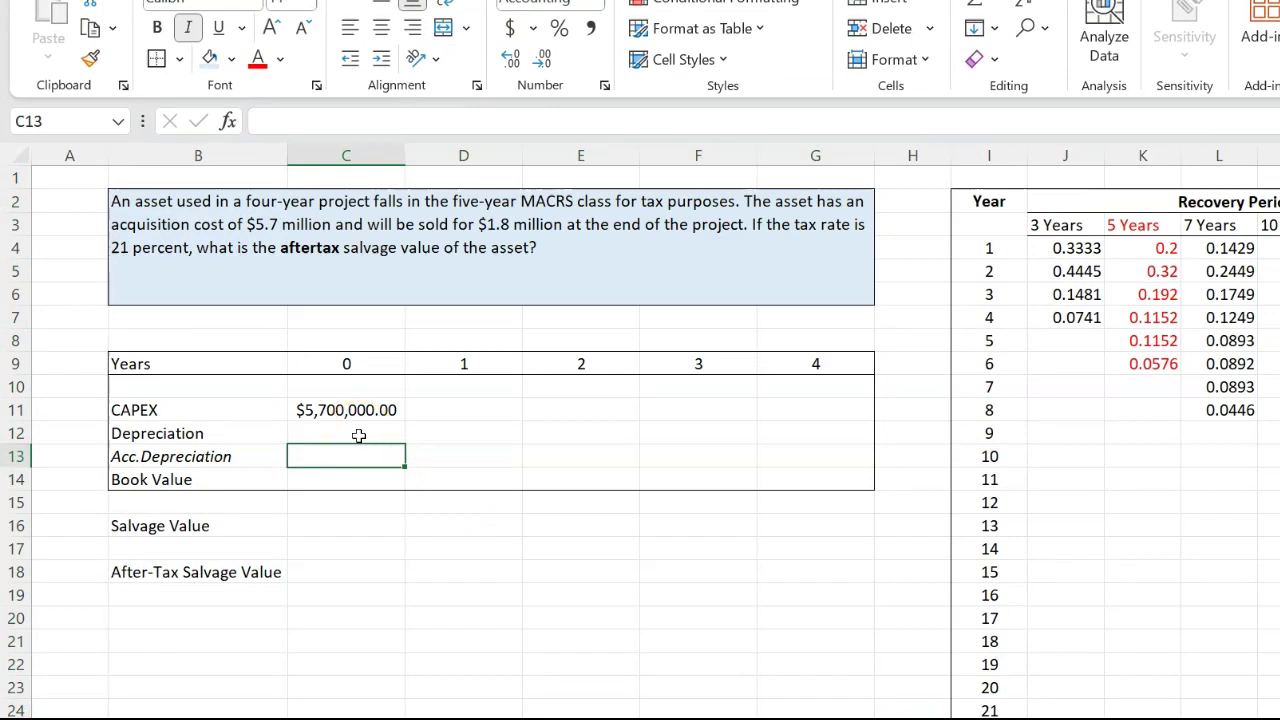
Step: Calculate year 1 depreciation in D12 with the formula =0.2*C11
left_click(444, 431)
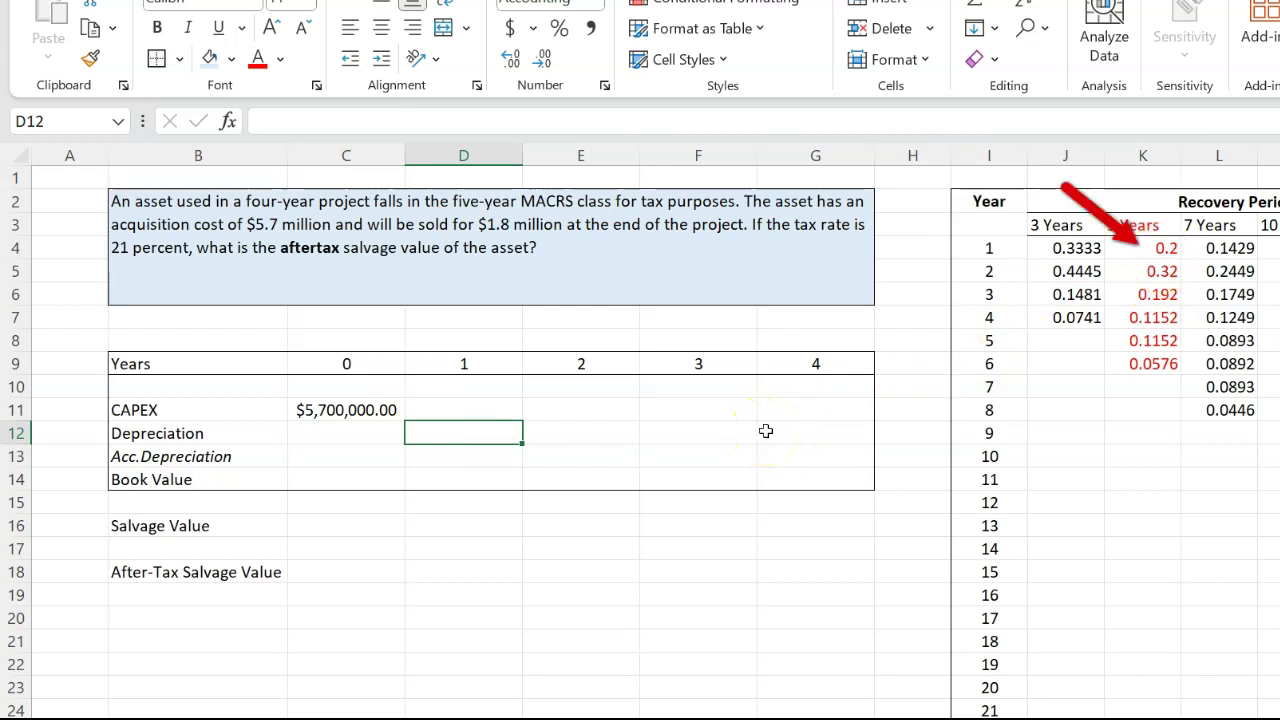
type("=0.2*")
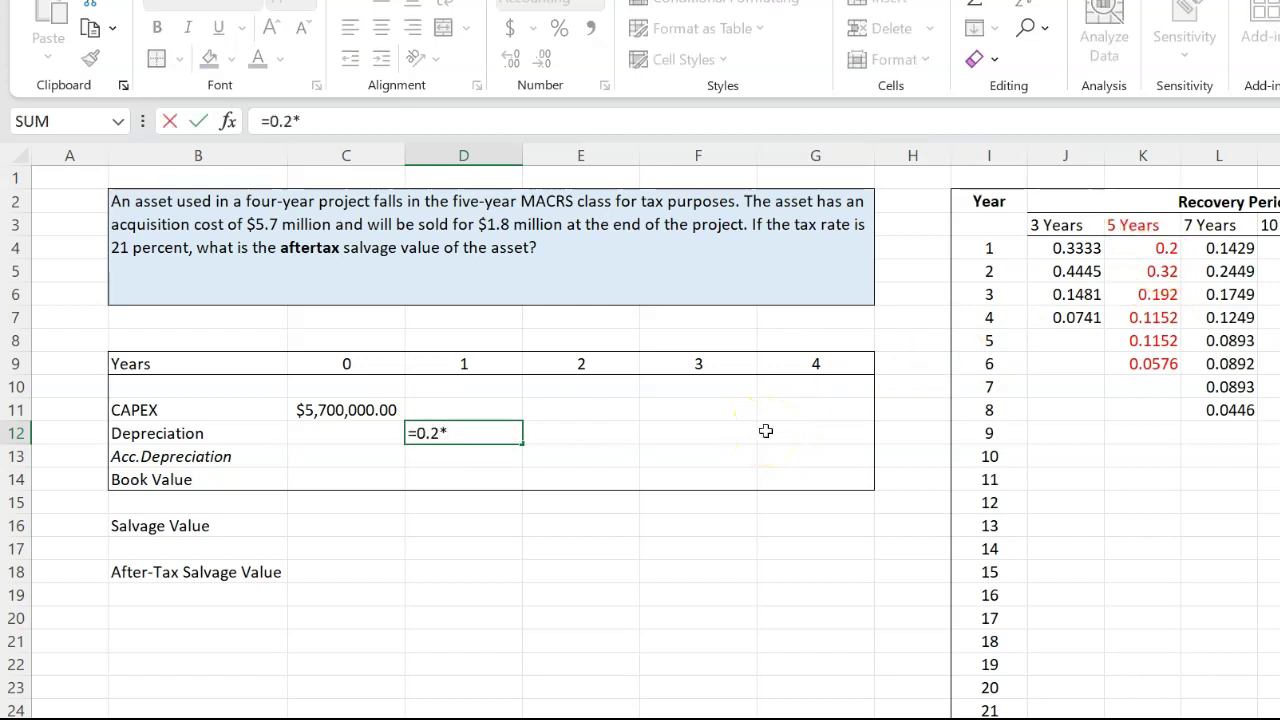
left_click(358, 409)
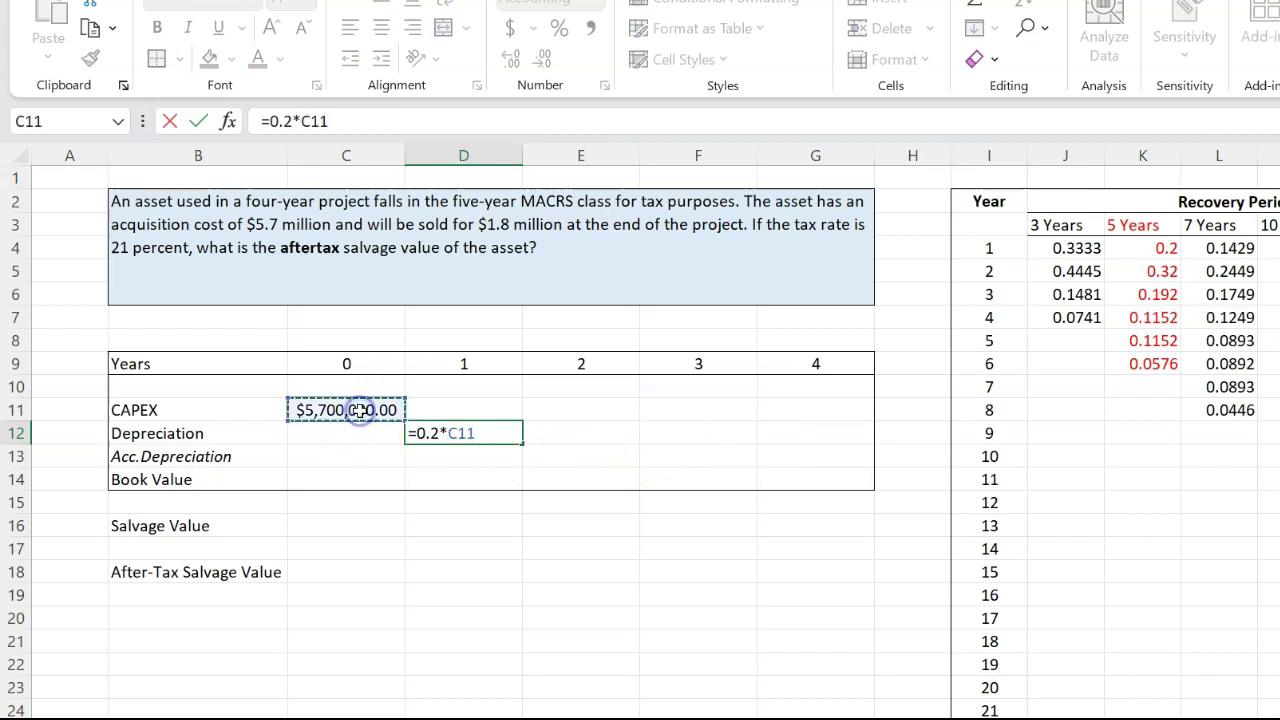
key("Return")
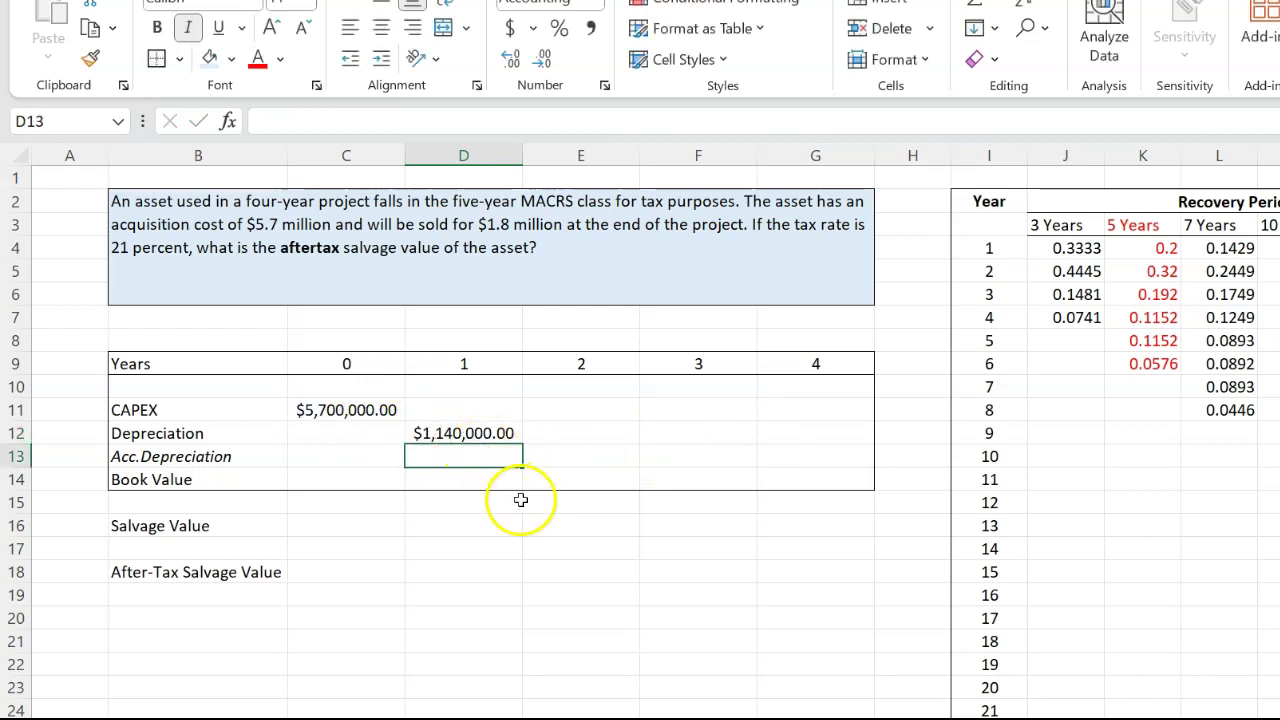
Step: Calculate year 2 depreciation in E12 as 0.32 times the CAPEX in C11
left_click(562, 436)
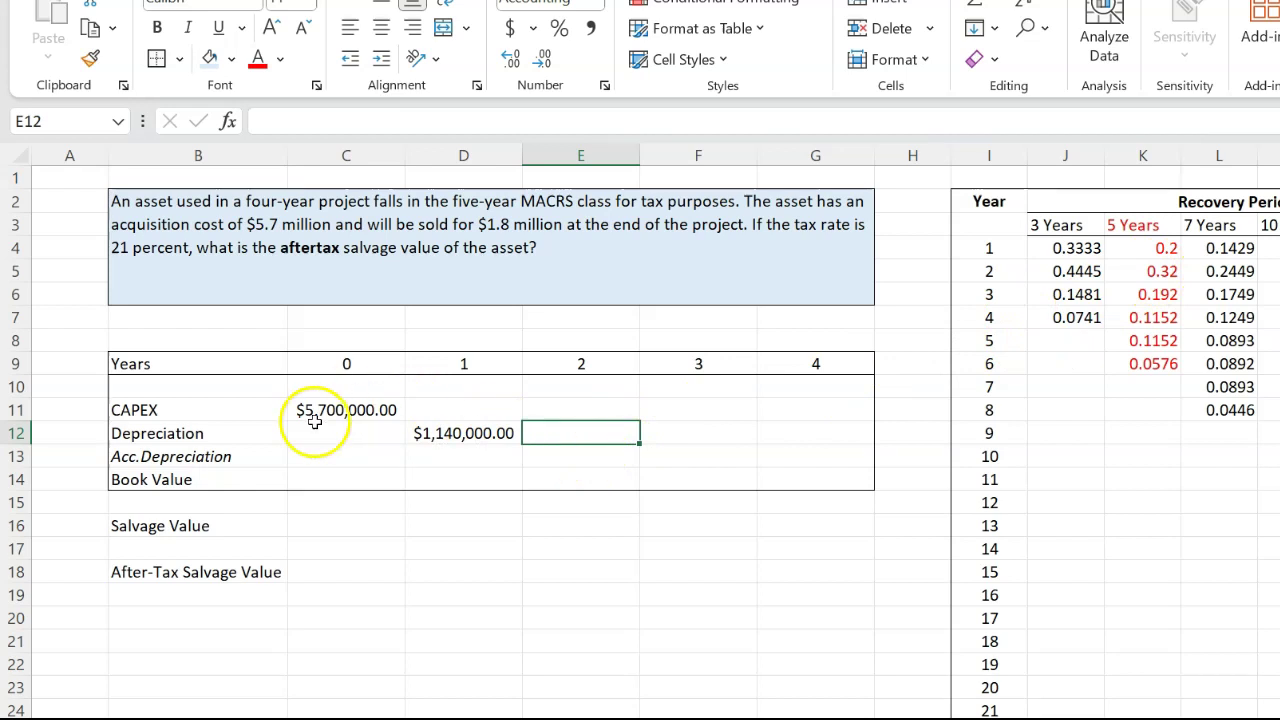
type("=")
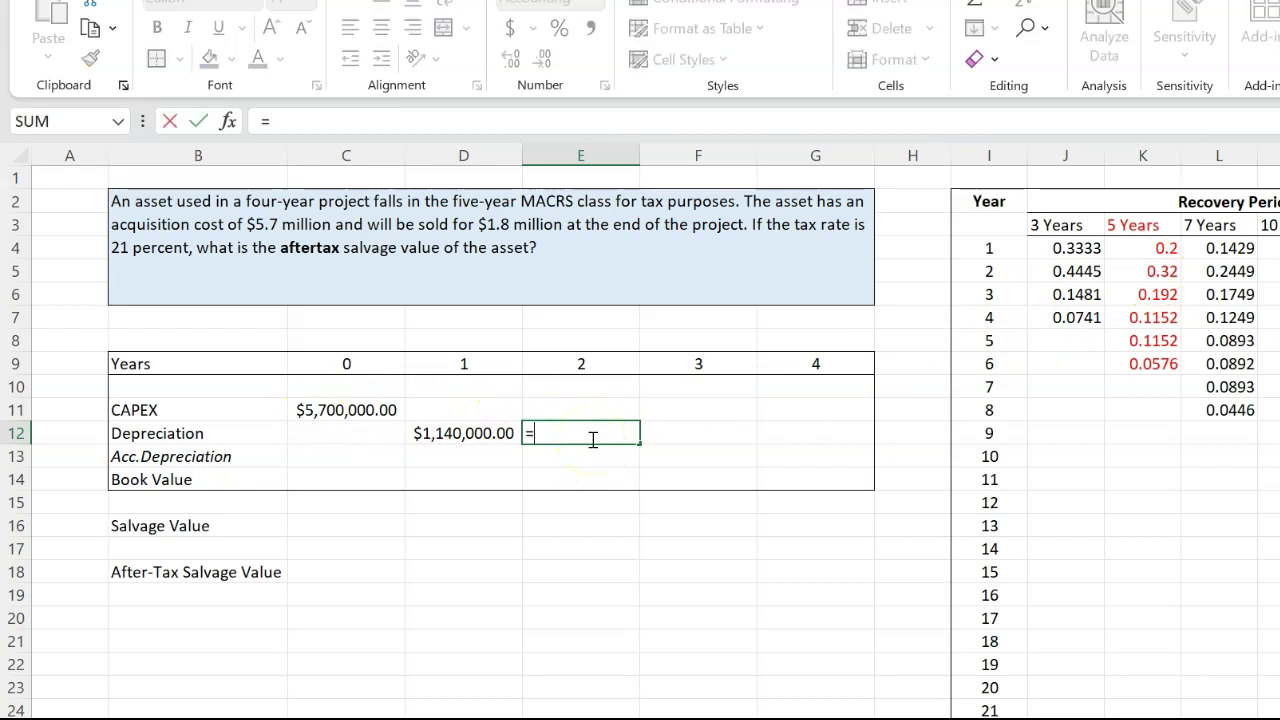
type("0.32*")
left_click(333, 410)
key("Return")
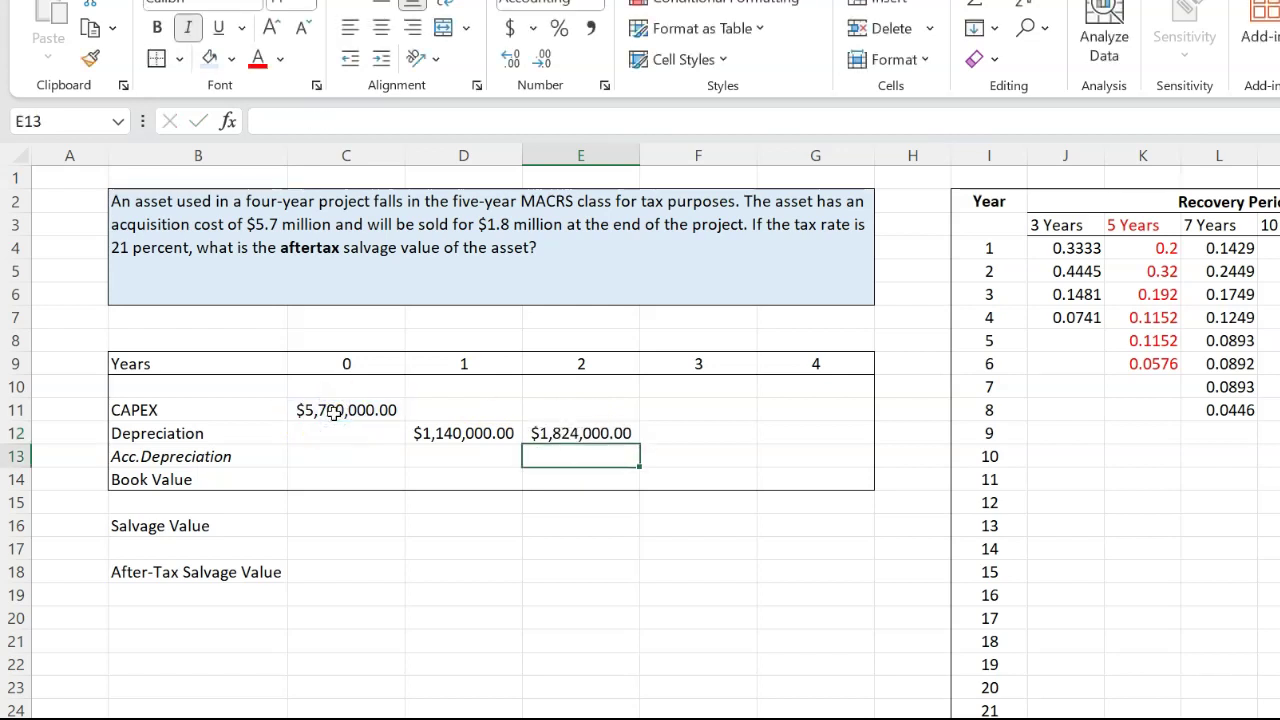
Step: Calculate year 3 depreciation in F12 as 0.192 times the CAPEX in C11
left_click(711, 434)
type("=")
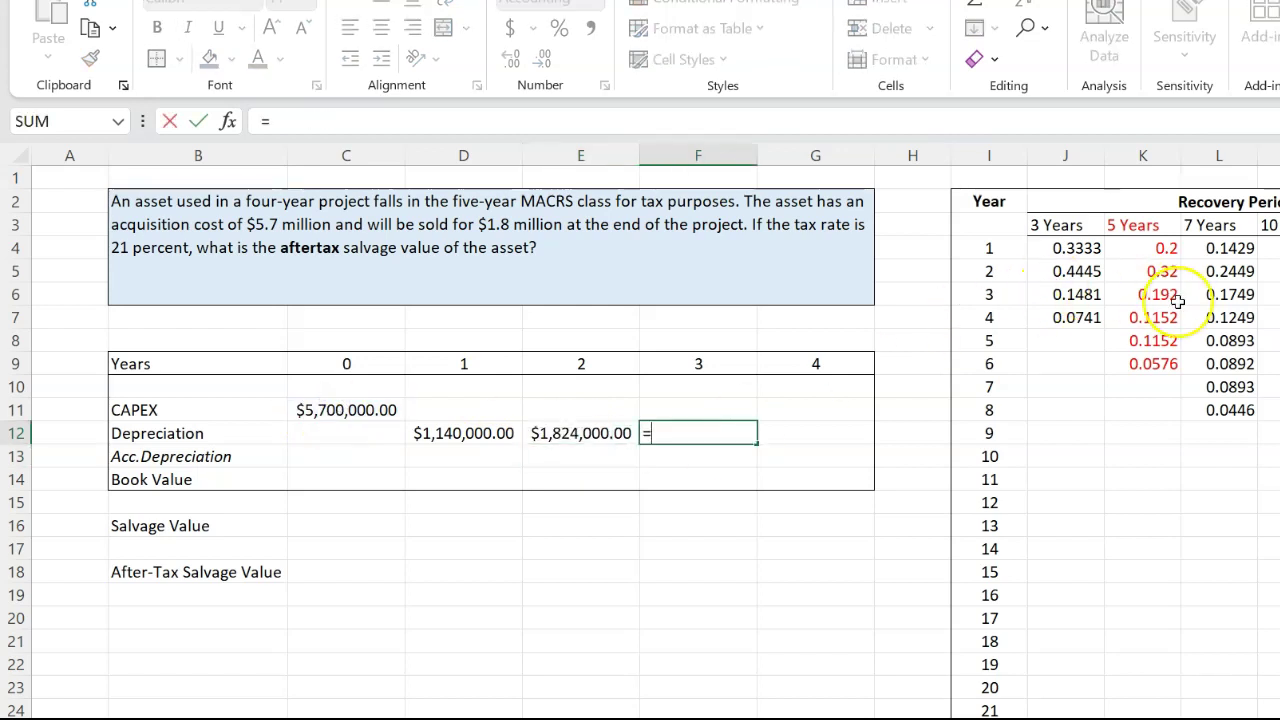
type("0.1")
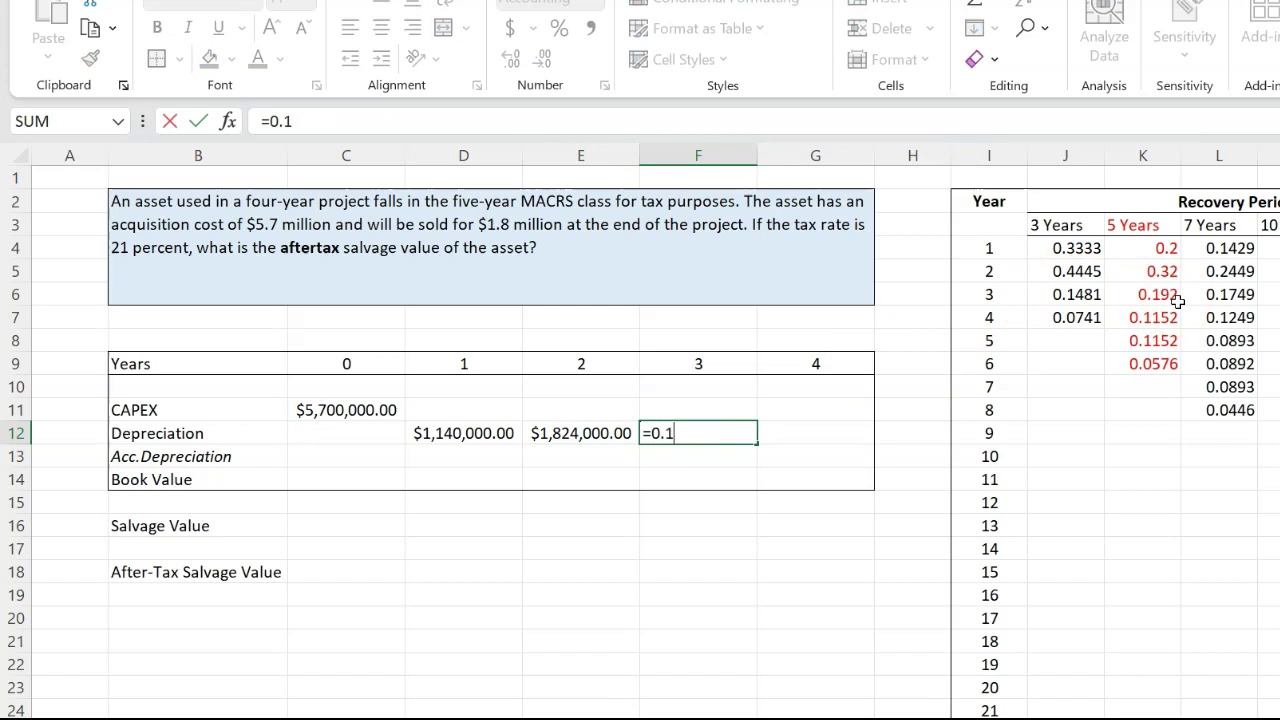
type("92*")
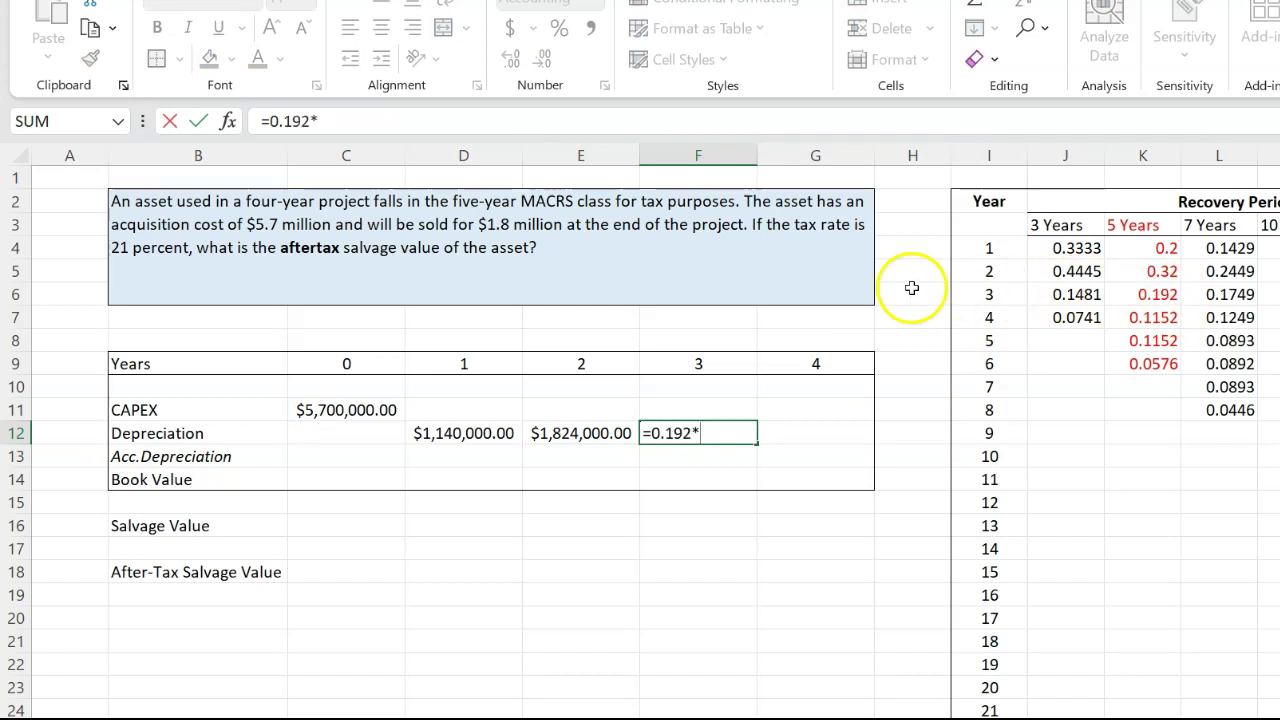
left_click(365, 416)
key("Return")
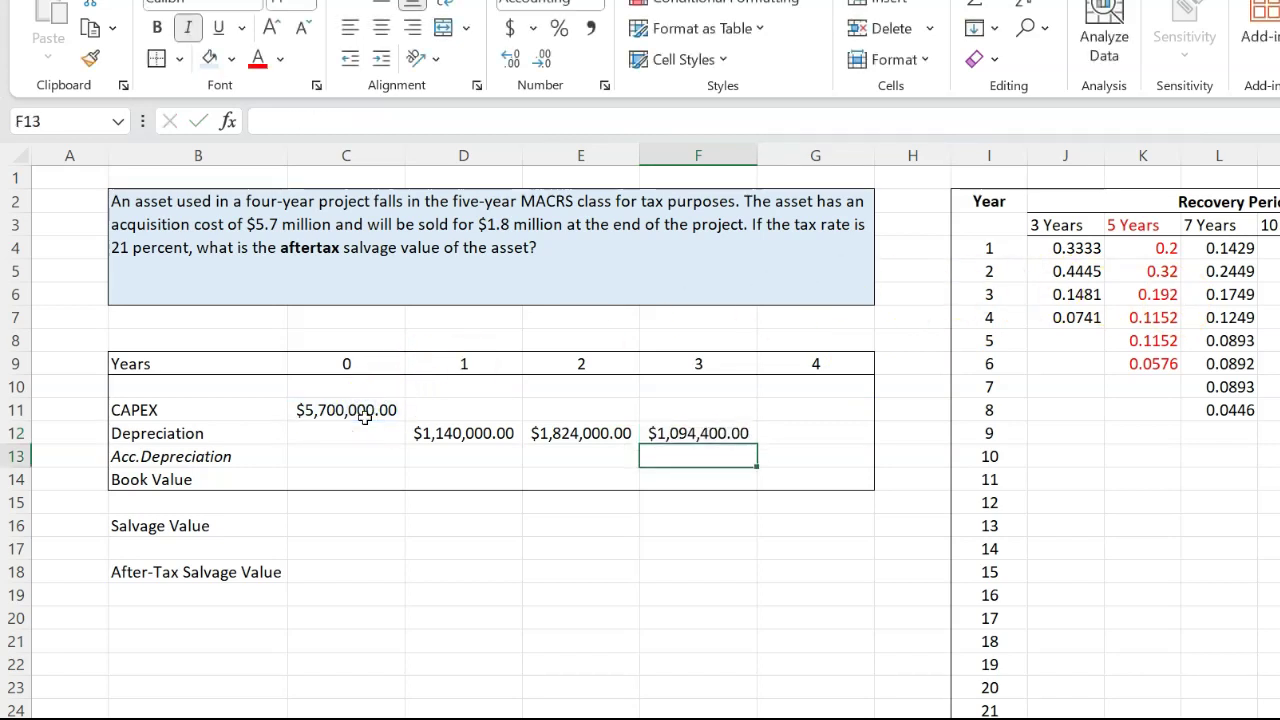
Step: Calculate year 4 depreciation in G12 with the formula =0.1152*C11
left_click(808, 433)
type("=")
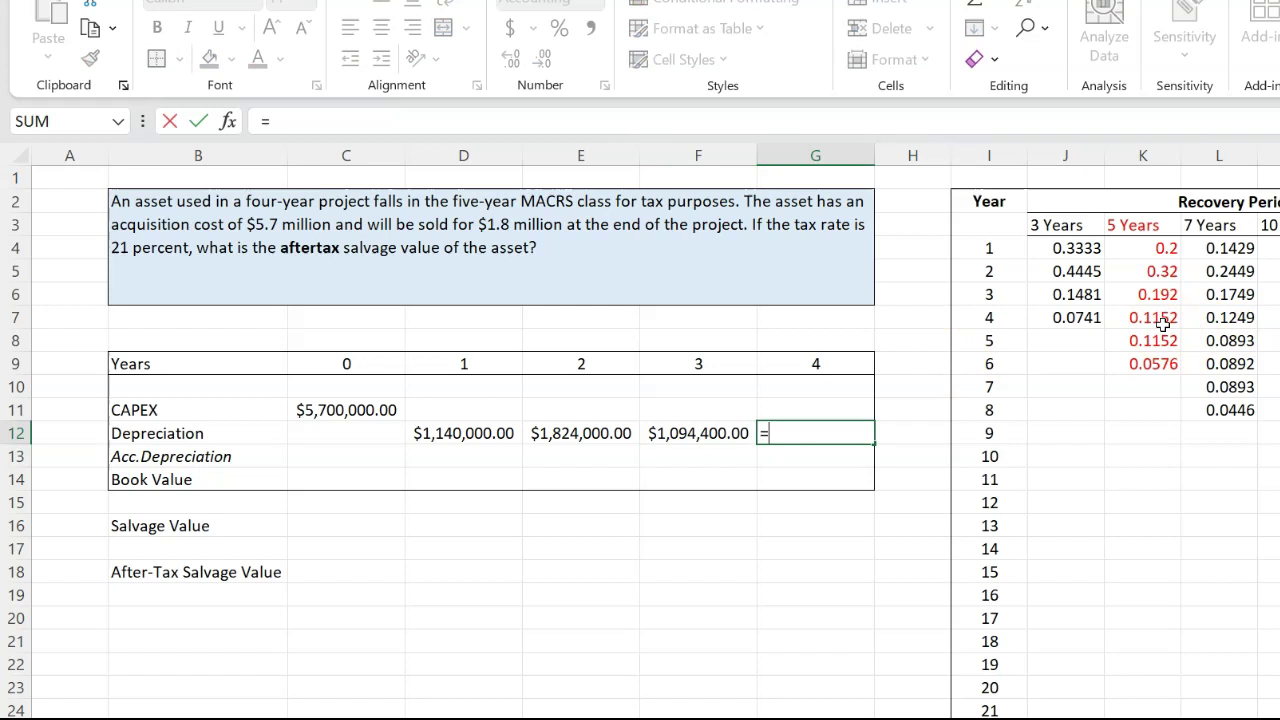
type("0")
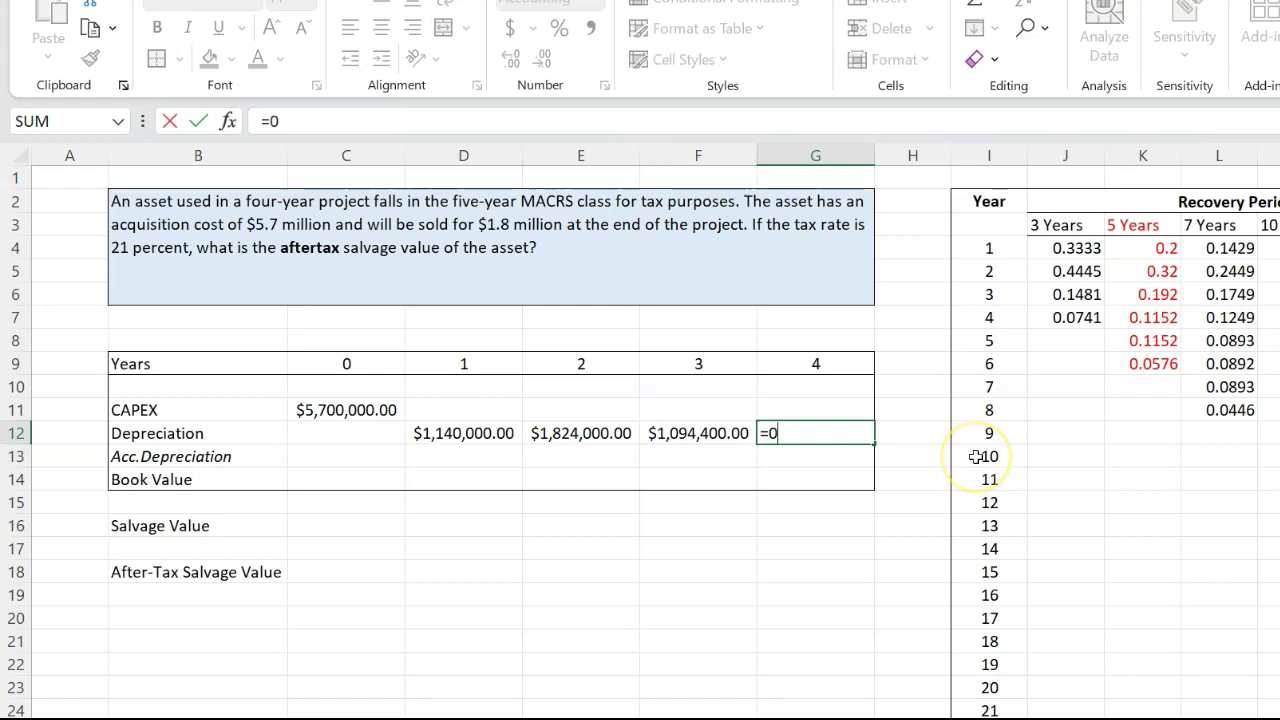
type(".1152")
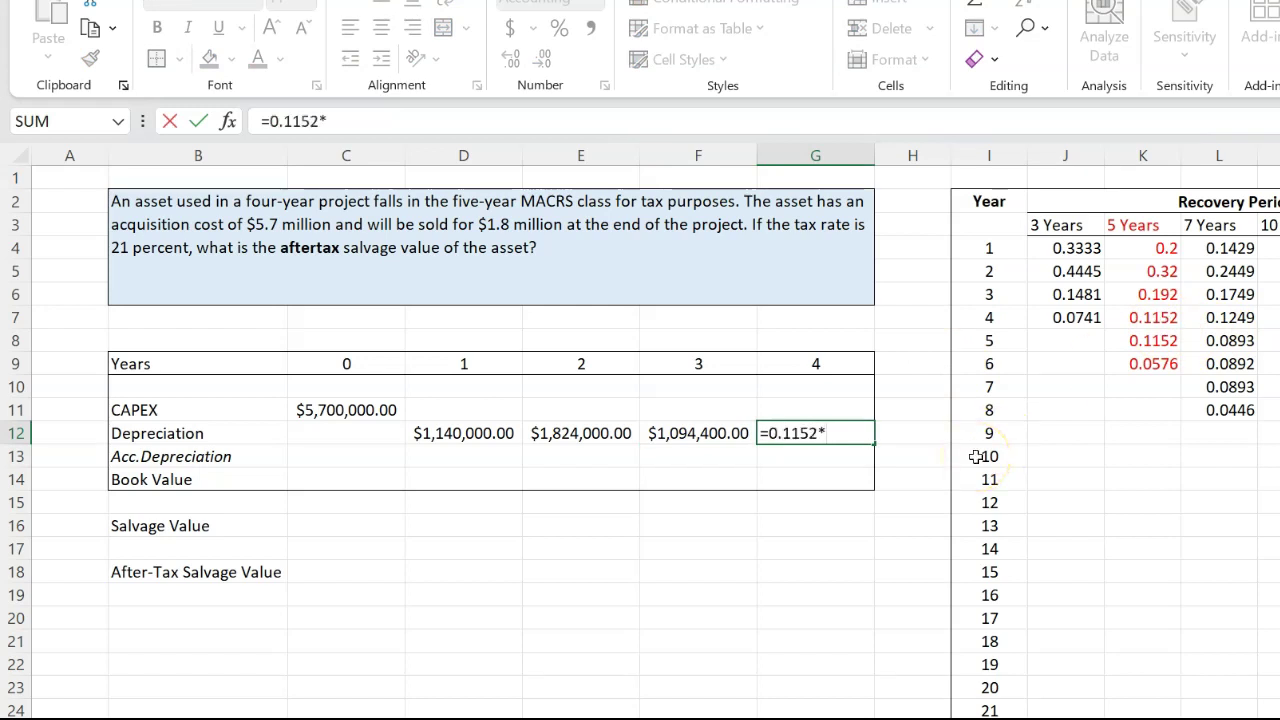
type("*")
left_click(352, 413)
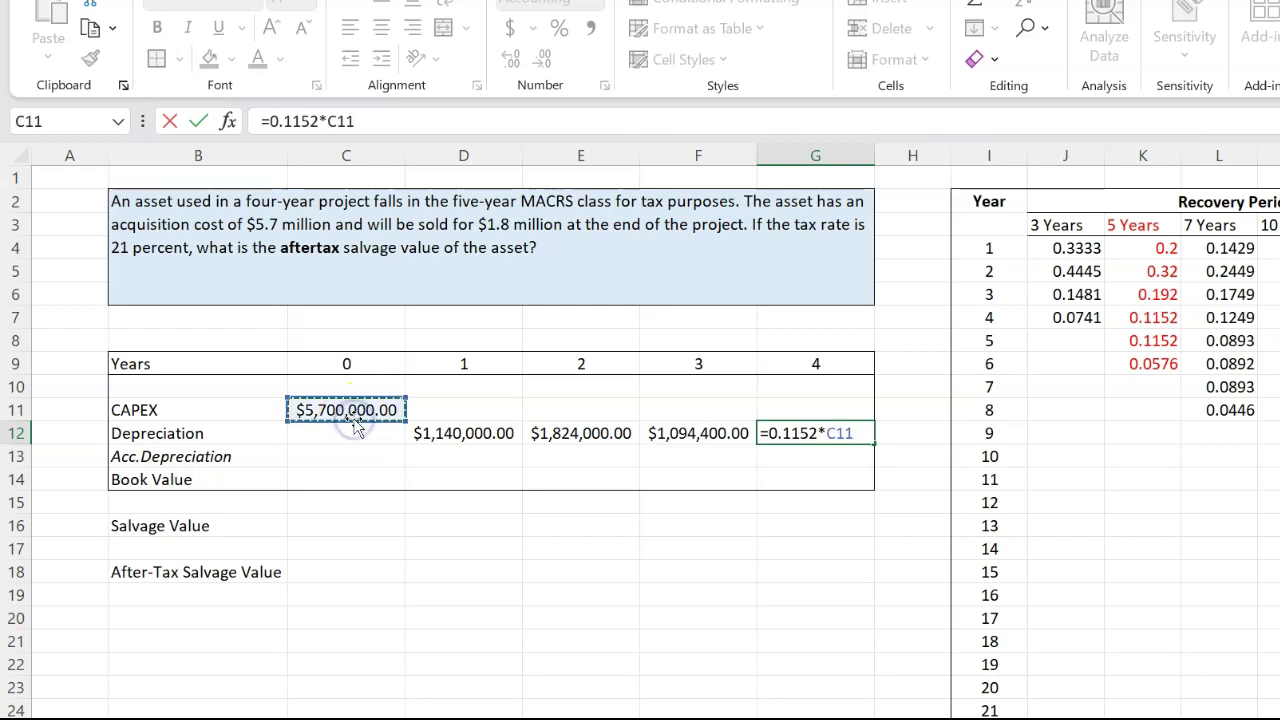
key("Return")
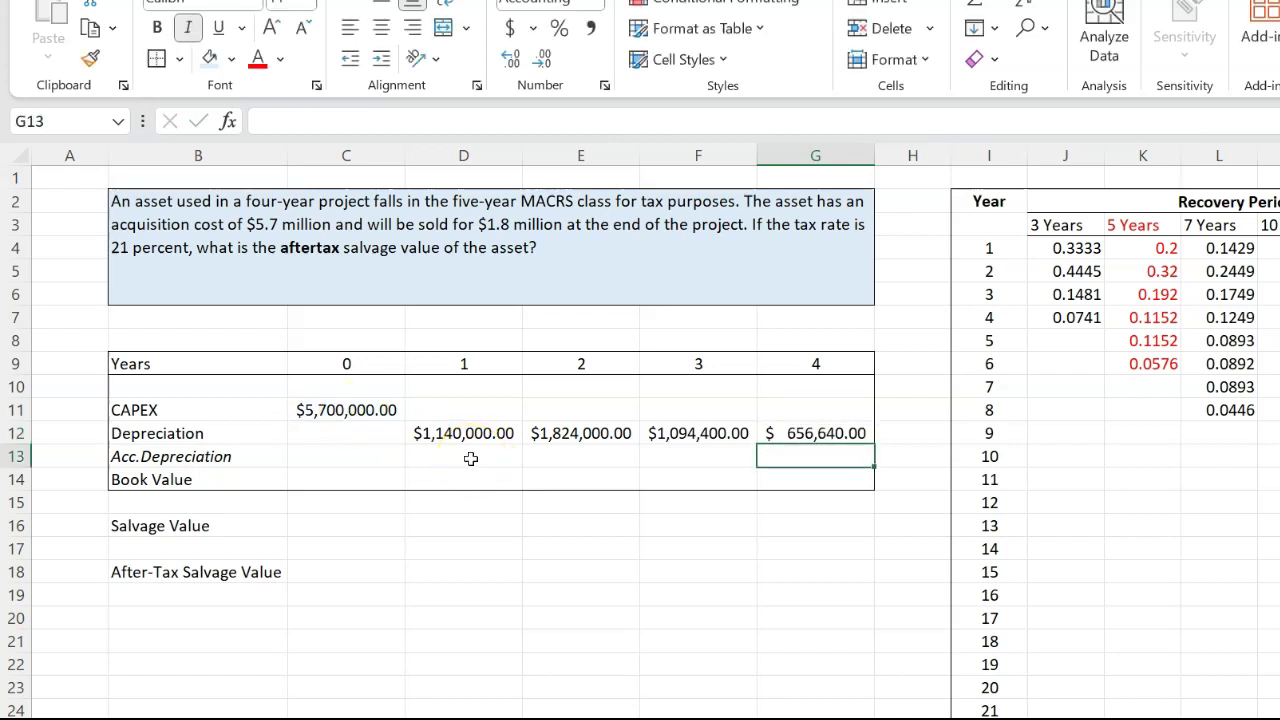
Step: Set year 1 accumulated depreciation in D13 to =D12 and autofit the width of column D
left_click(471, 458)
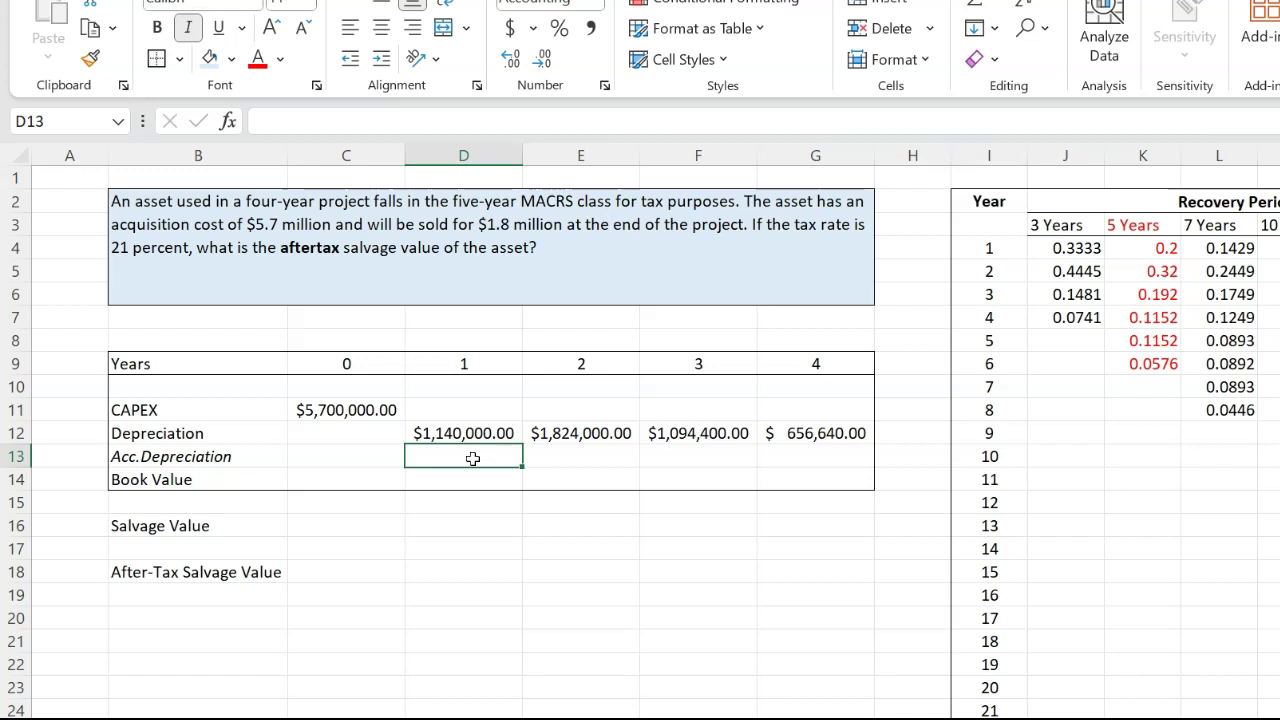
type("=")
key("Up")
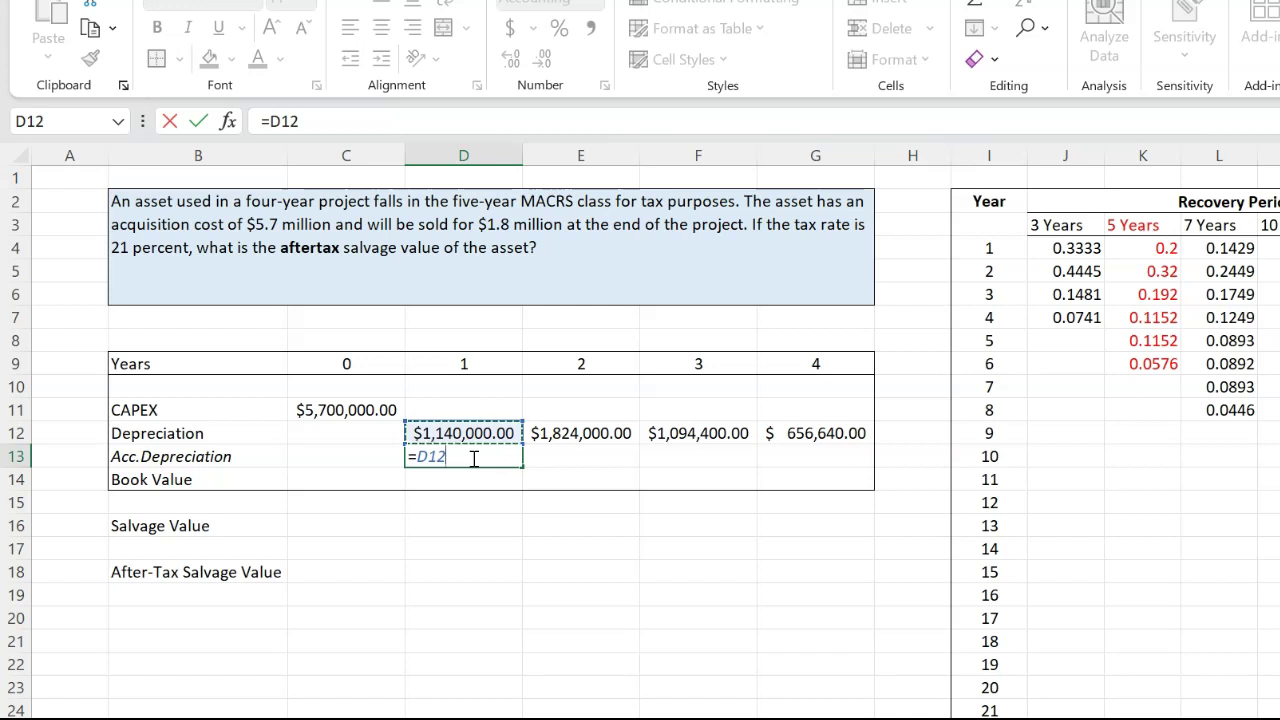
key("Return")
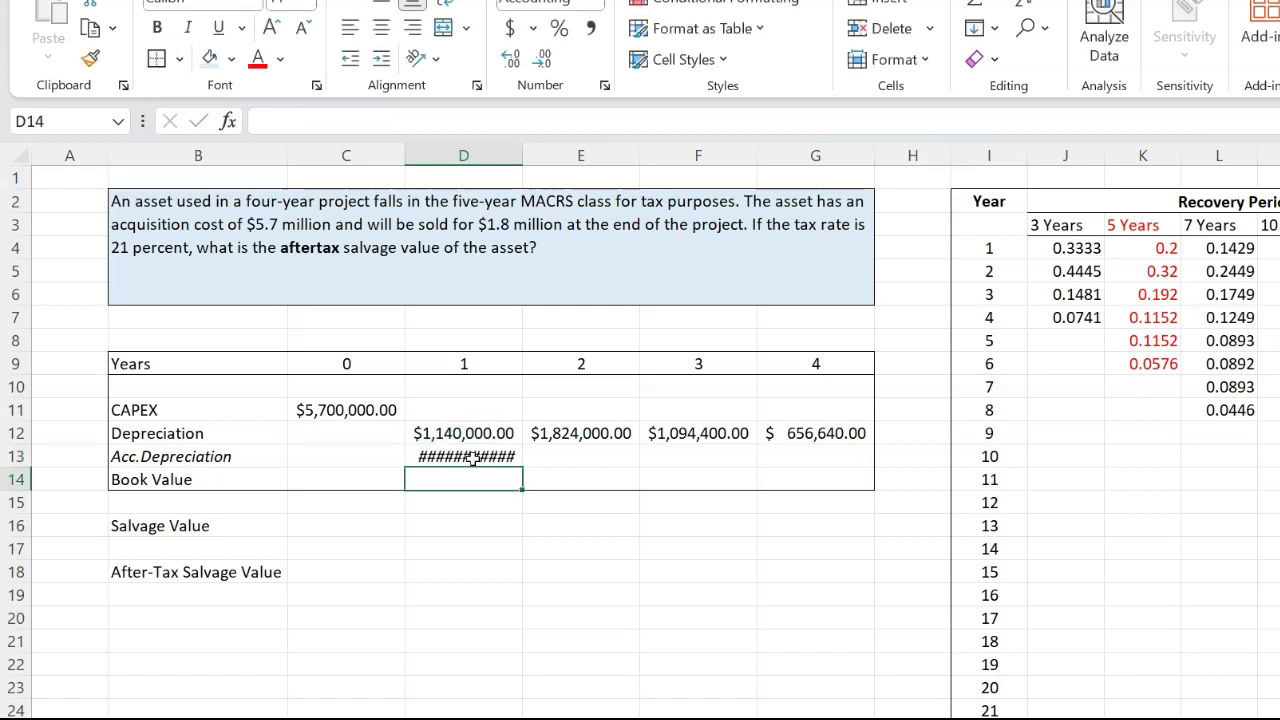
double_click(522, 155)
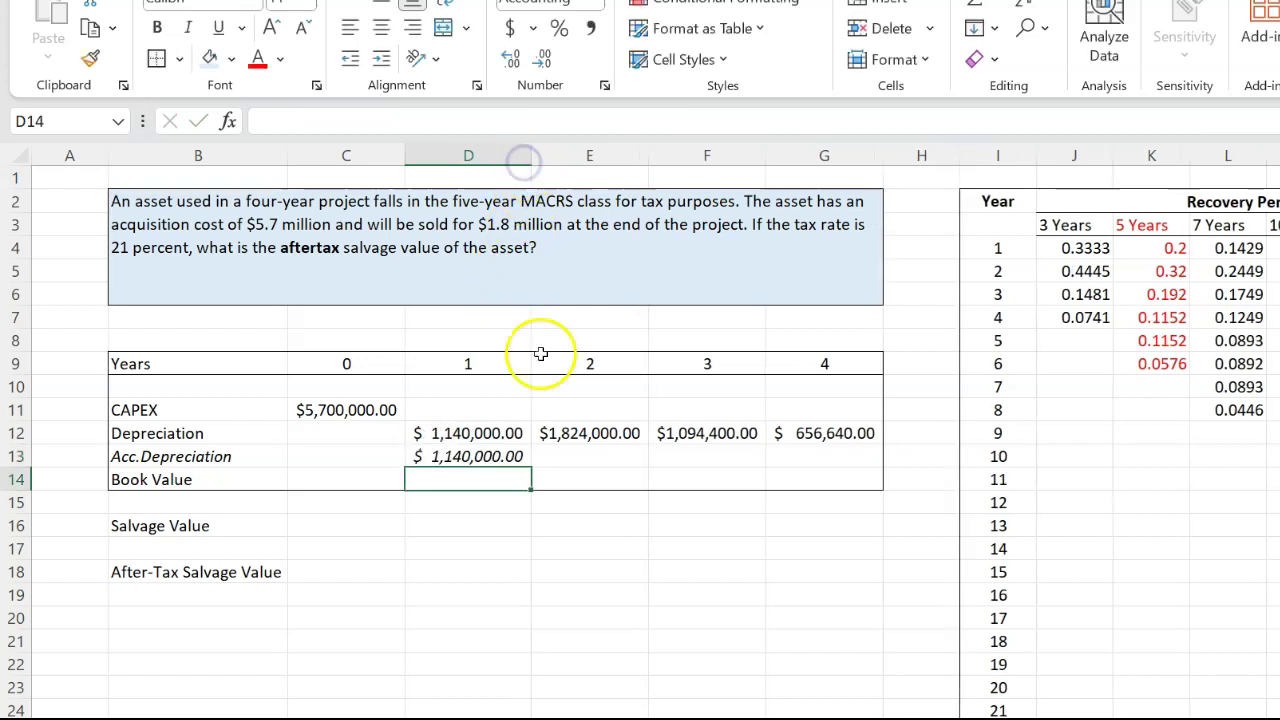
Step: Calculate year 2 accumulated depreciation in E13 with the formula =E12+D13 and autofit the width of column E
left_click(594, 459)
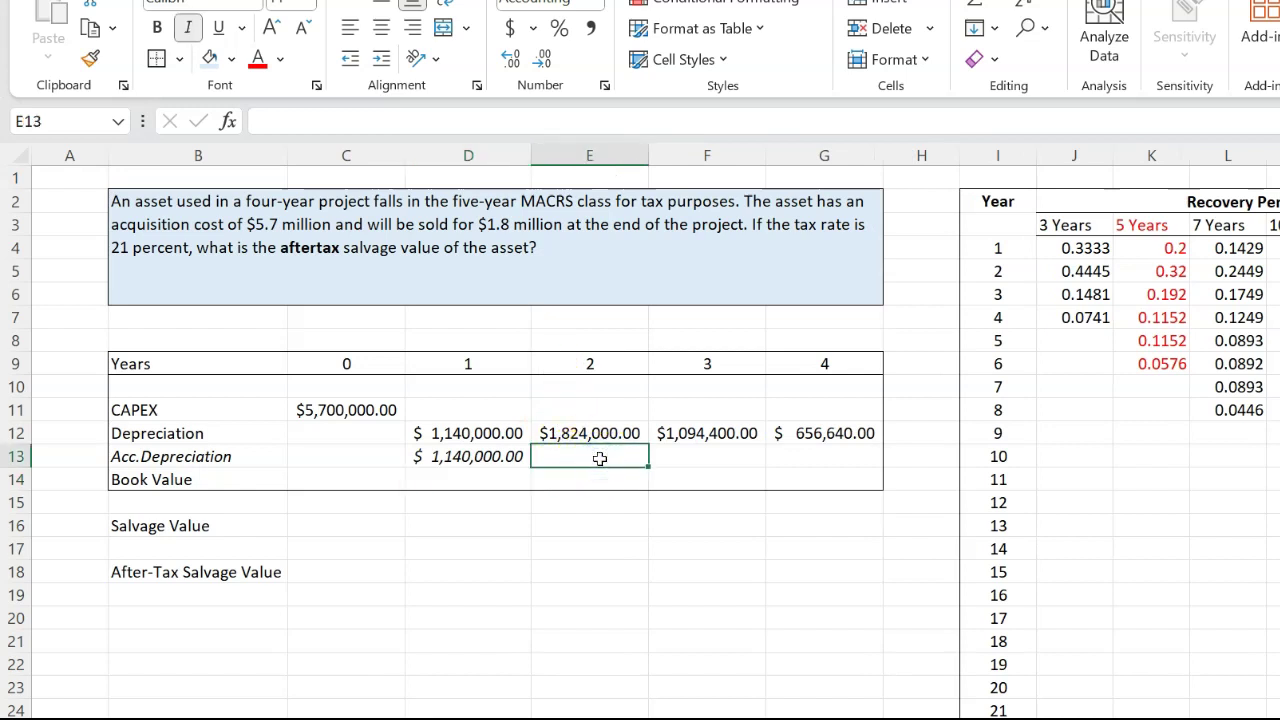
type("=")
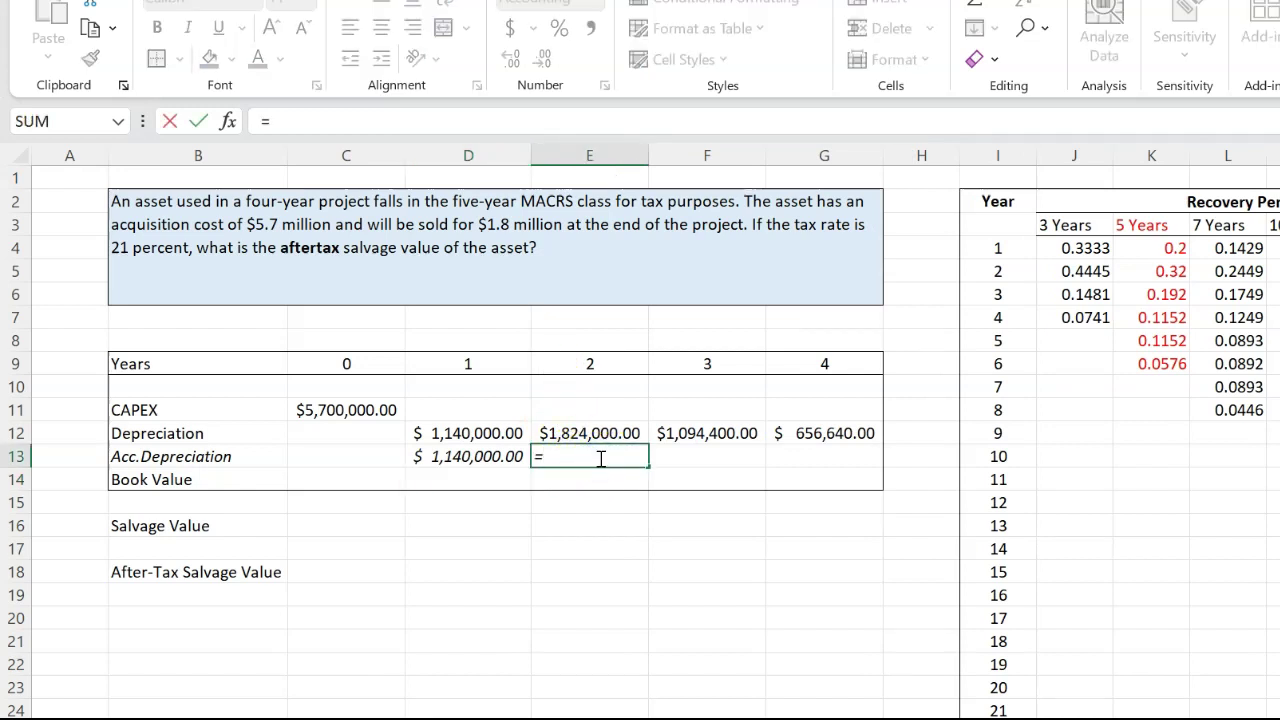
key("Up")
type("+")
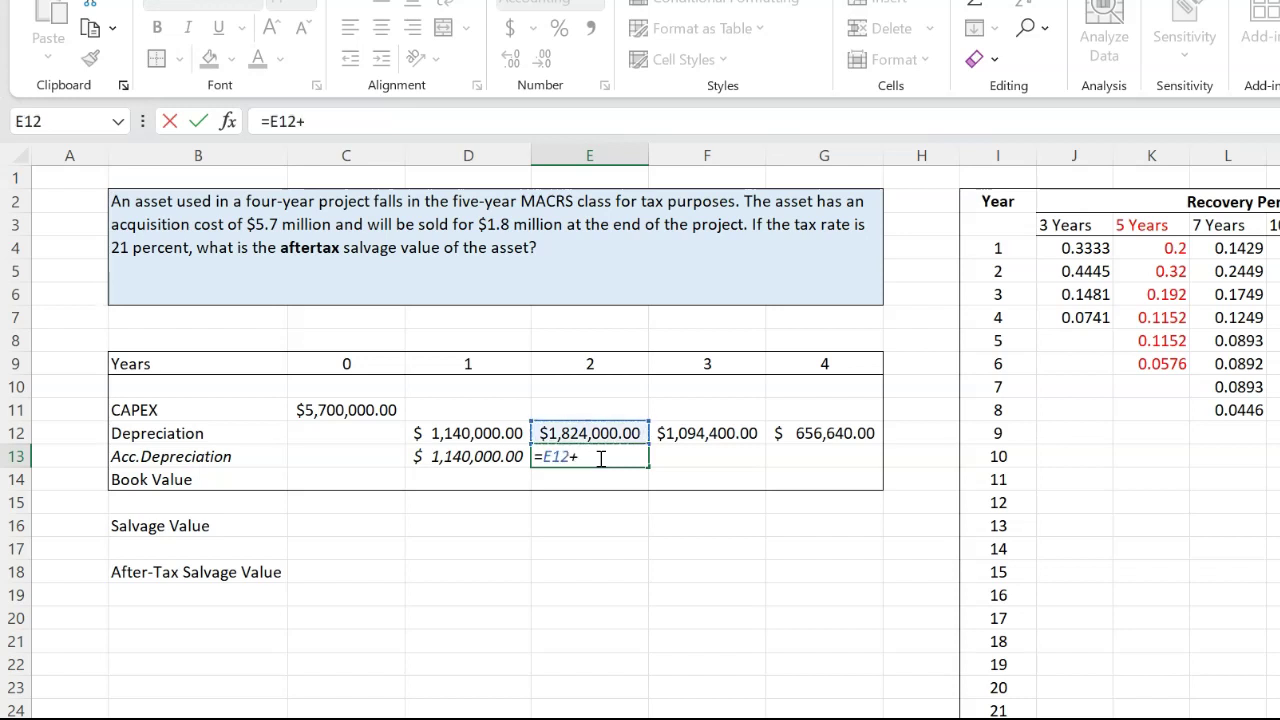
key("Left")
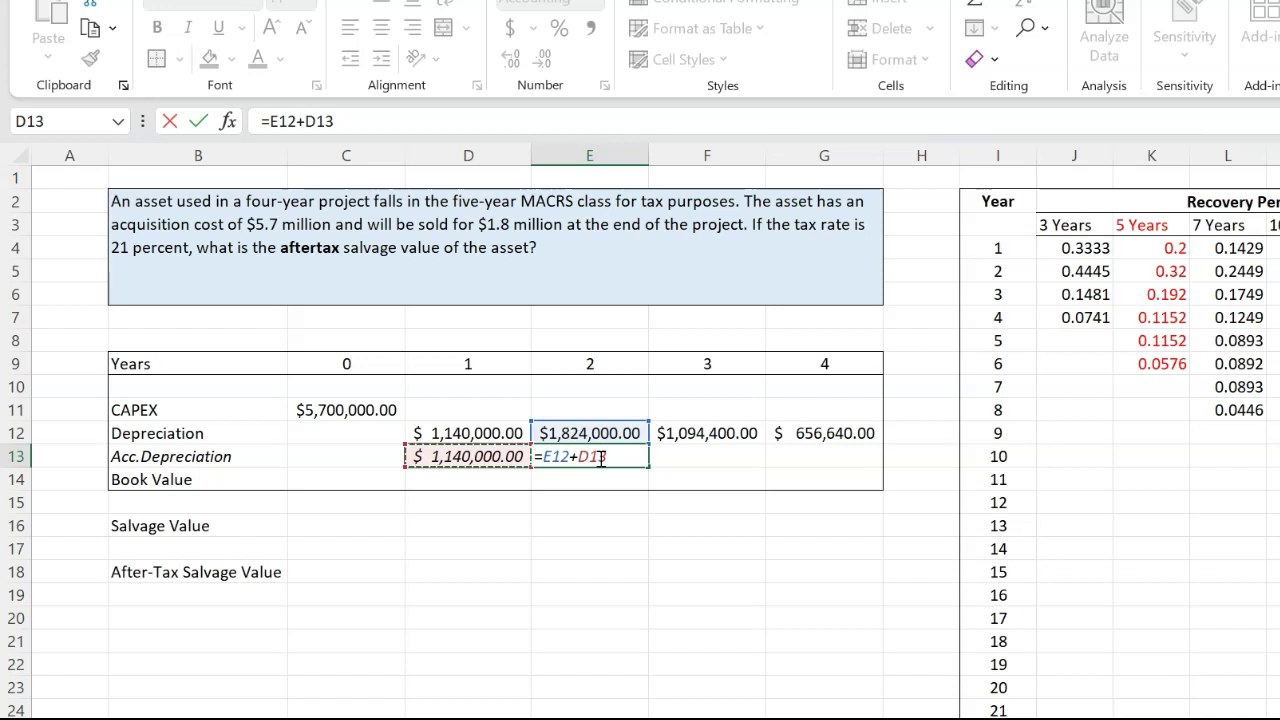
key("Return")
left_click(600, 457)
key("alt+h")
key("o")
key("i")
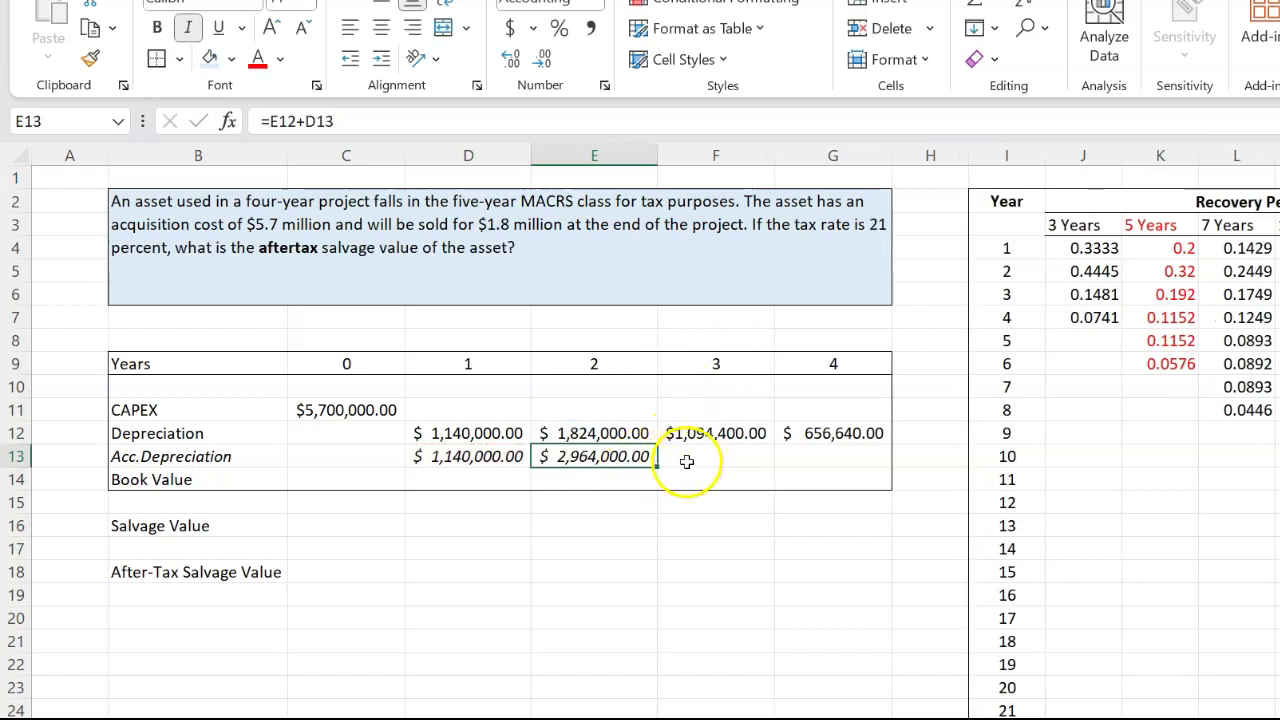
Step: Calculate year 3 accumulated depreciation in F13 with the formula =F12+E13 and autofit the width of column F
left_click(705, 461)
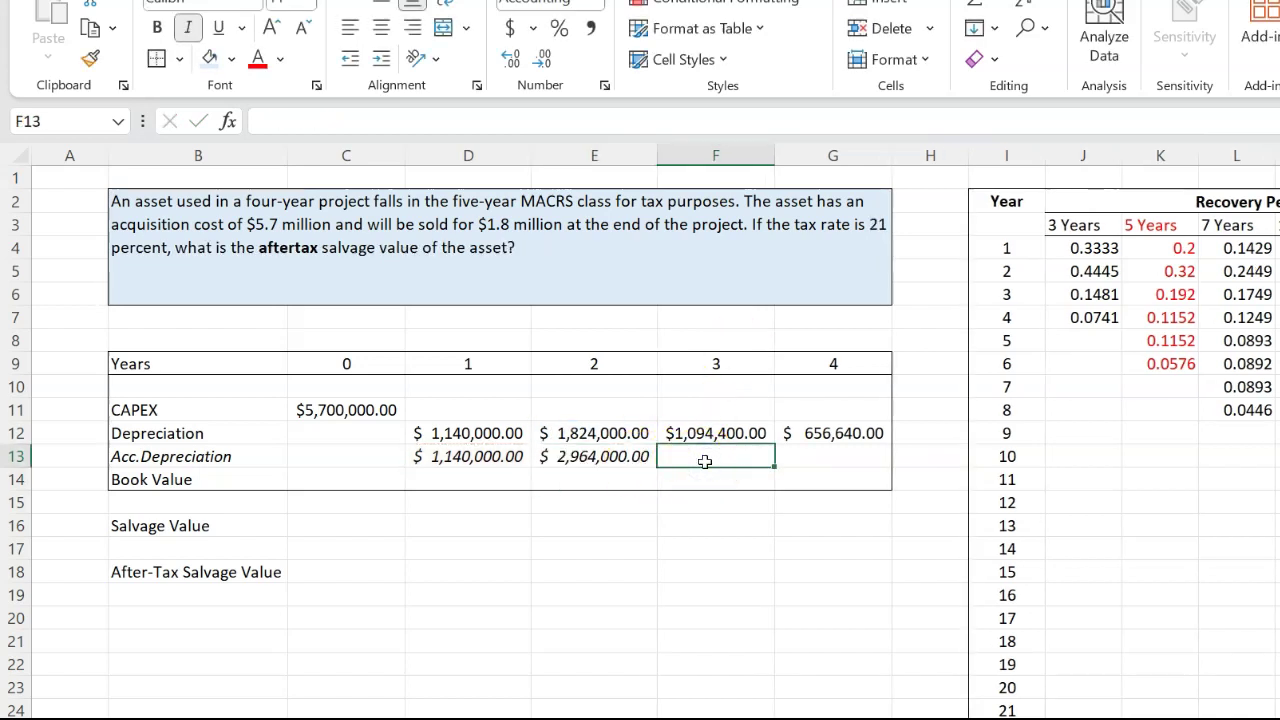
type("=")
key("Up")
type("+")
key("Left")
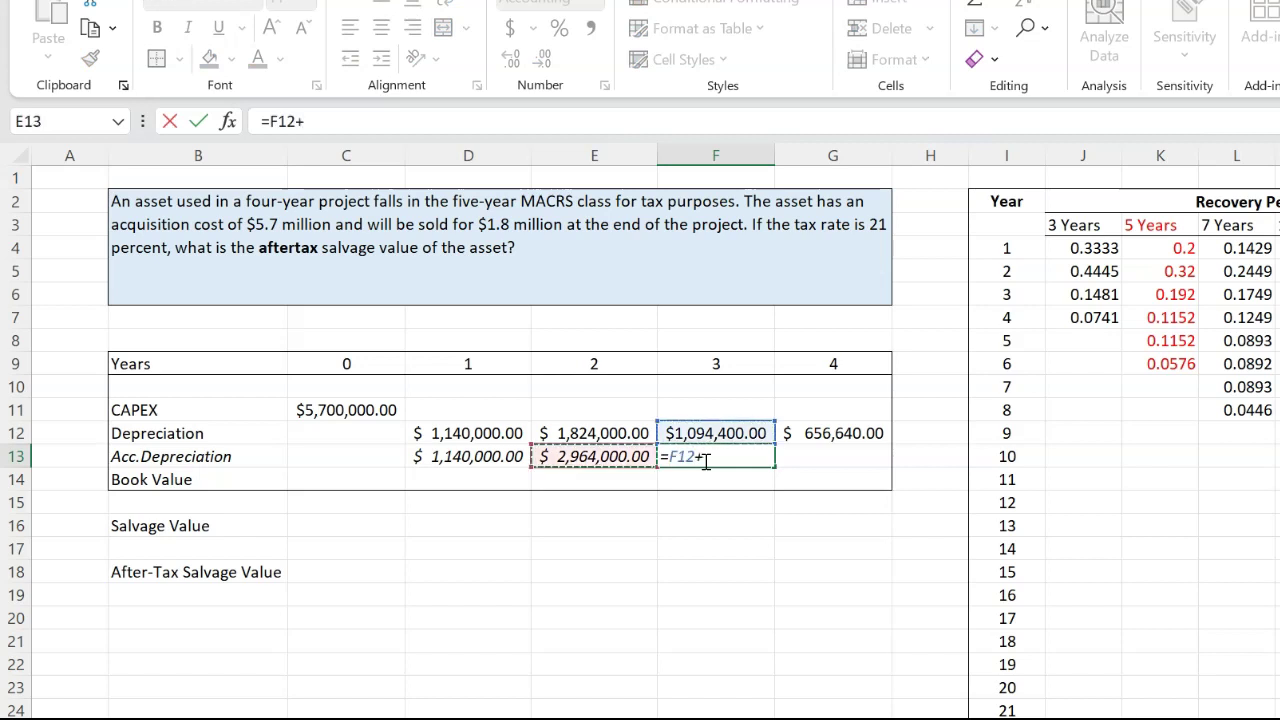
key("Return")
key("alt+h")
key("o")
key("i")
Step: Calculate year 4 accumulated depreciation in G13 with the formula =G12+F13 and autofit the width of column G
left_click(840, 456)
type("=")
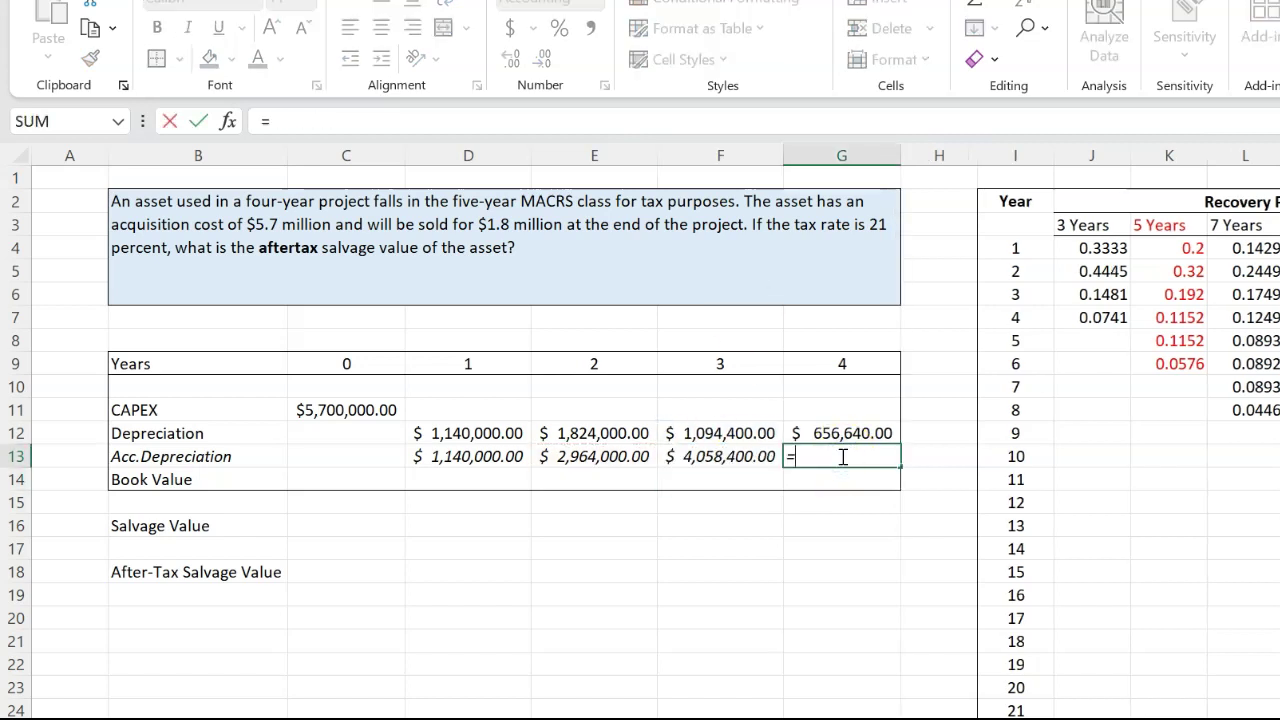
key("Up")
type("+")
left_click(718, 460)
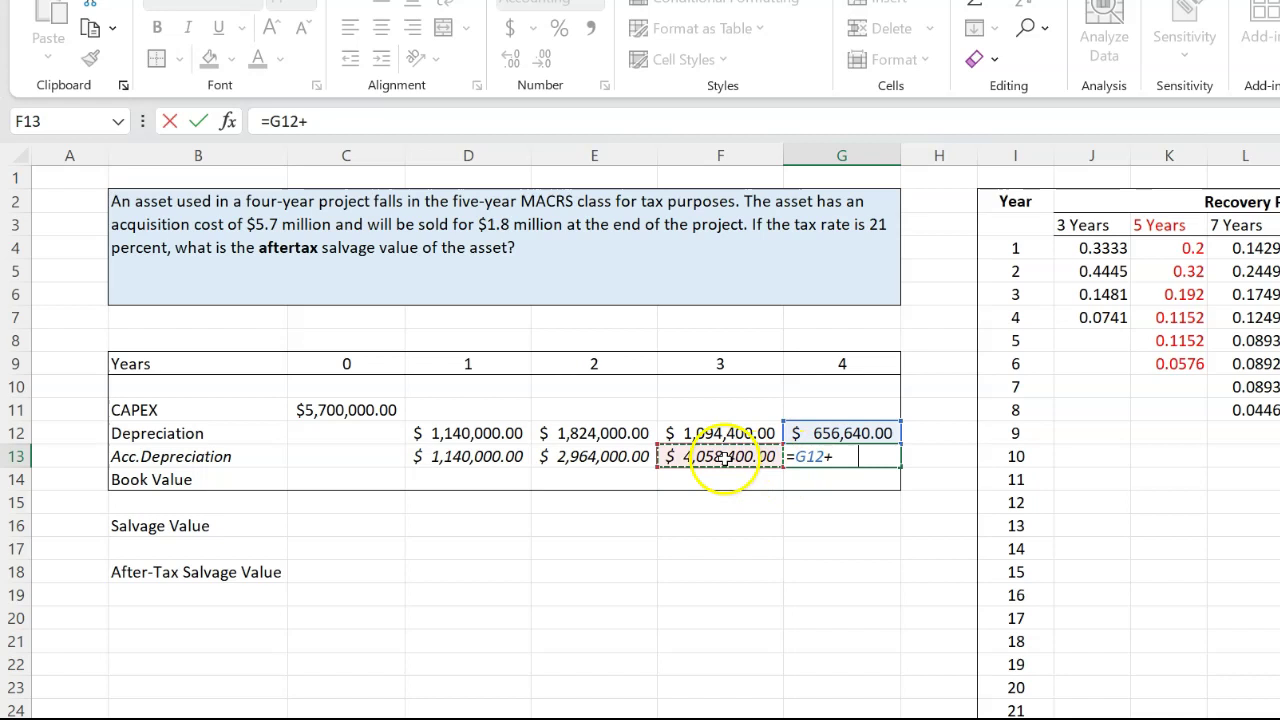
key("Return")
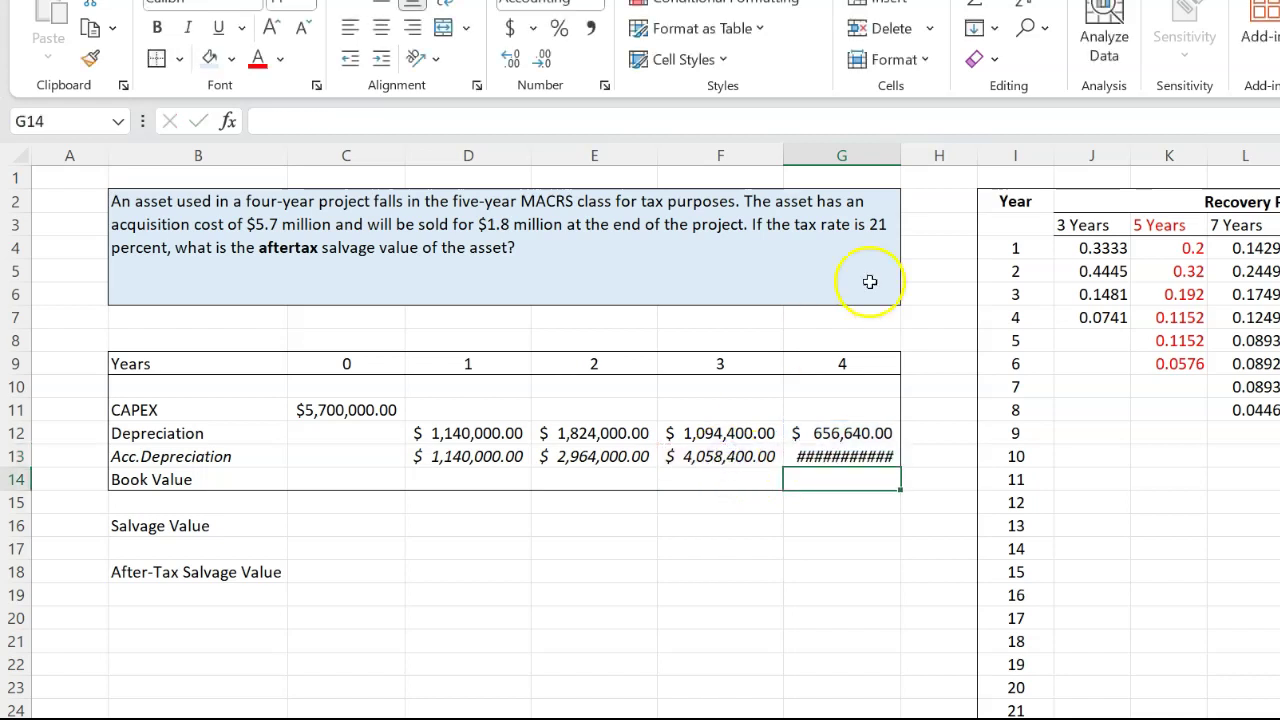
double_click(900, 156)
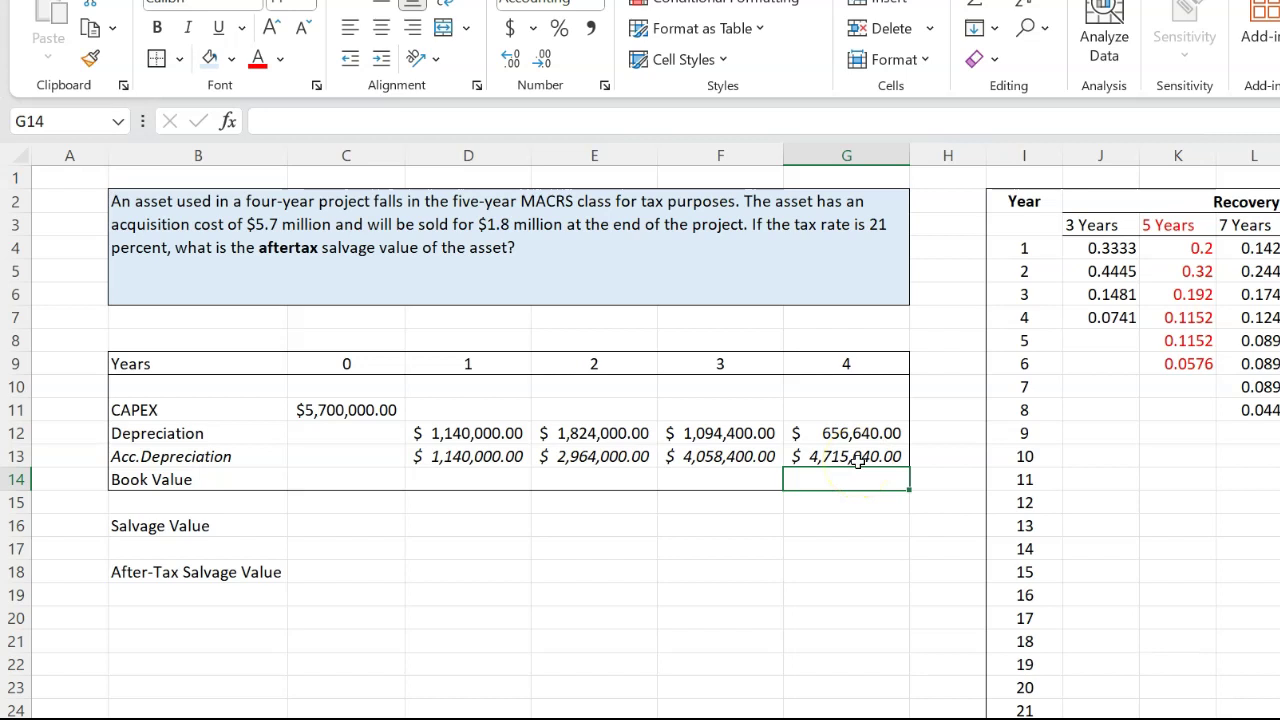
Step: Calculate the year 1 book value in D14 as CAPEX minus accumulated depreciation with the formula =C11-D13
left_click(489, 475)
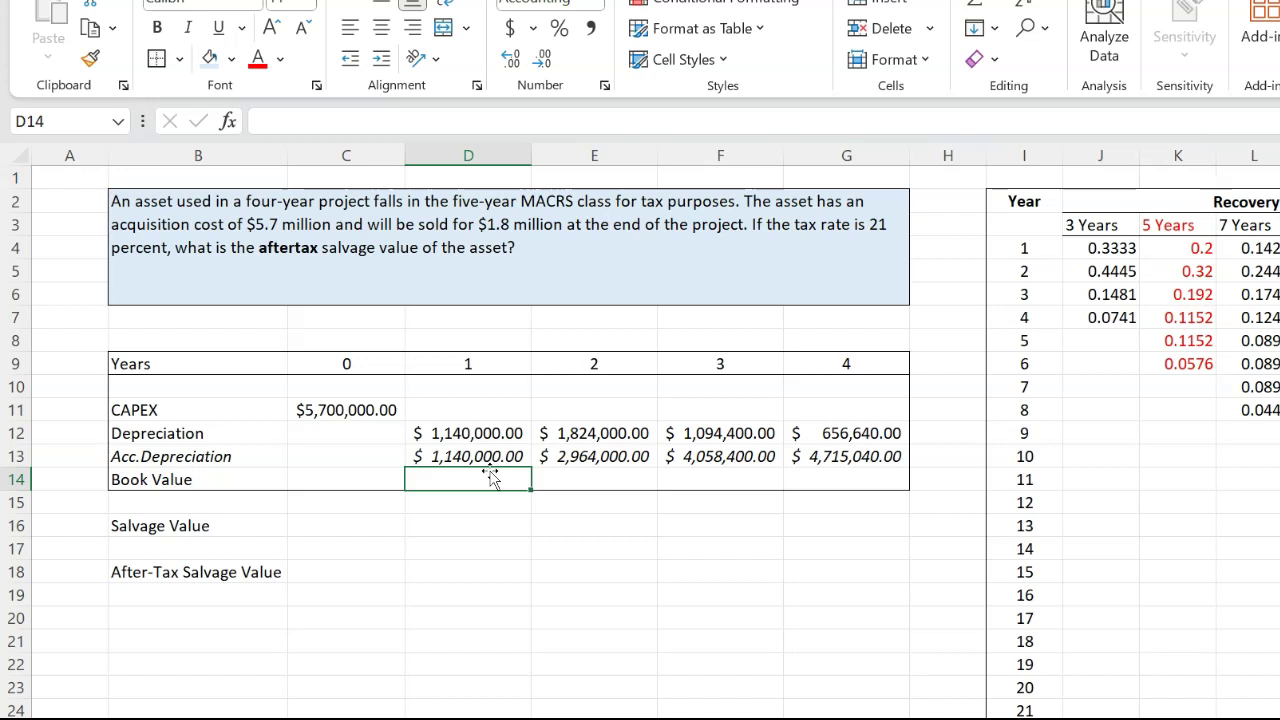
type("=")
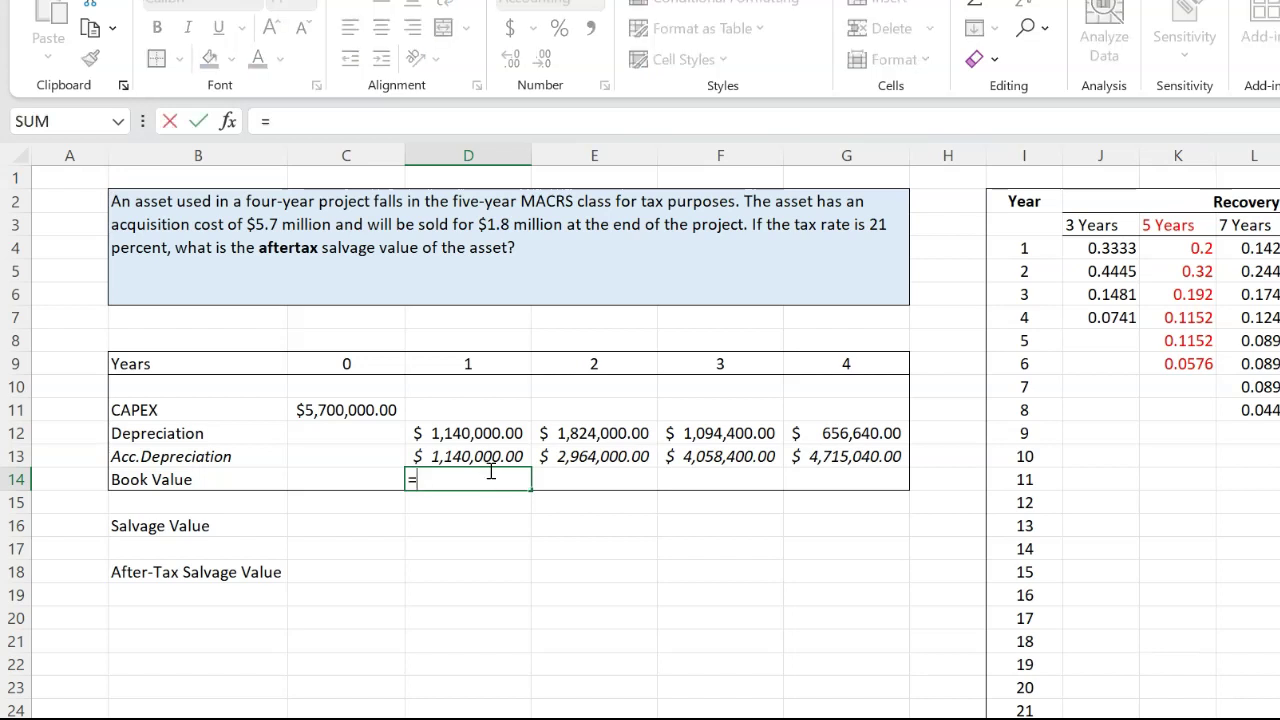
left_click(362, 412)
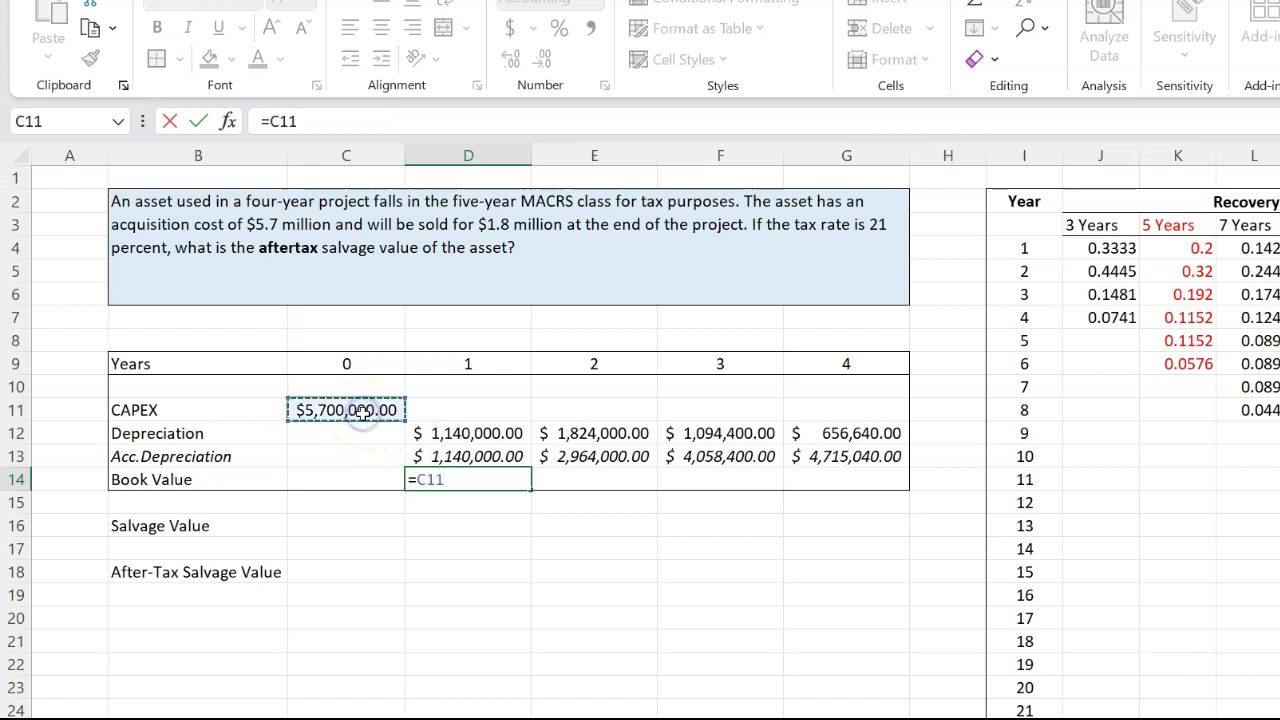
type("-")
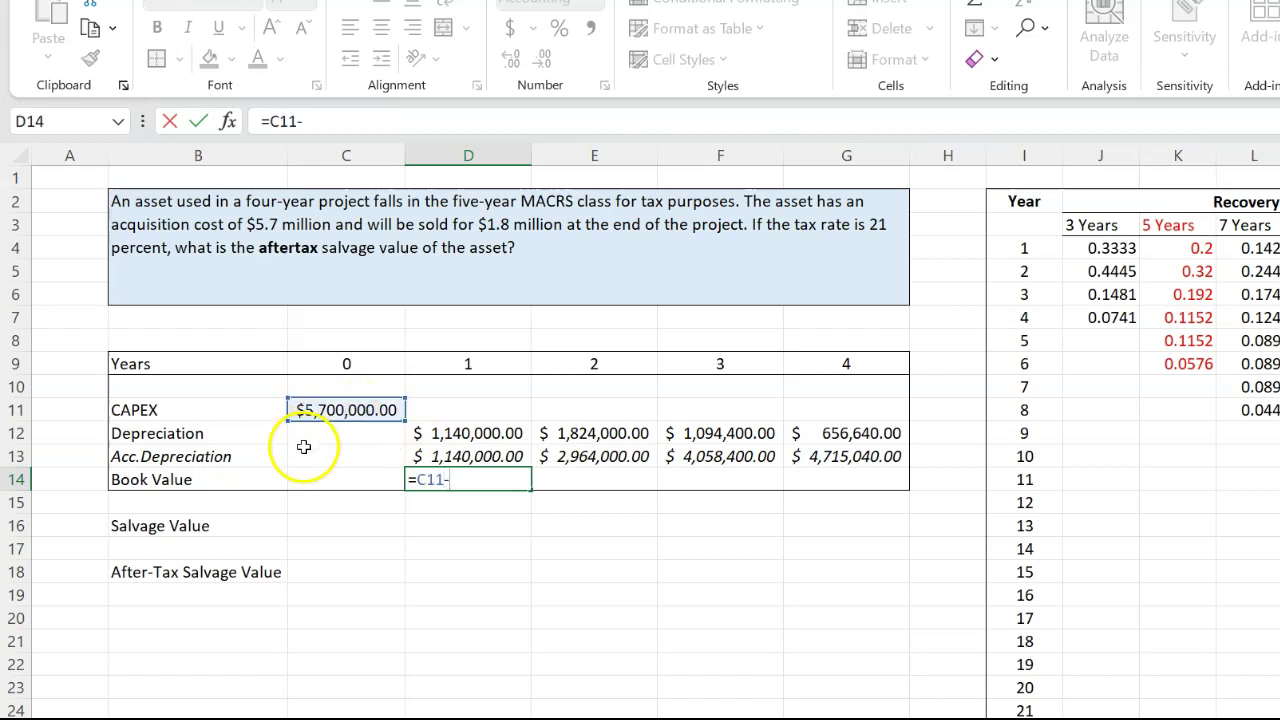
left_click(466, 457)
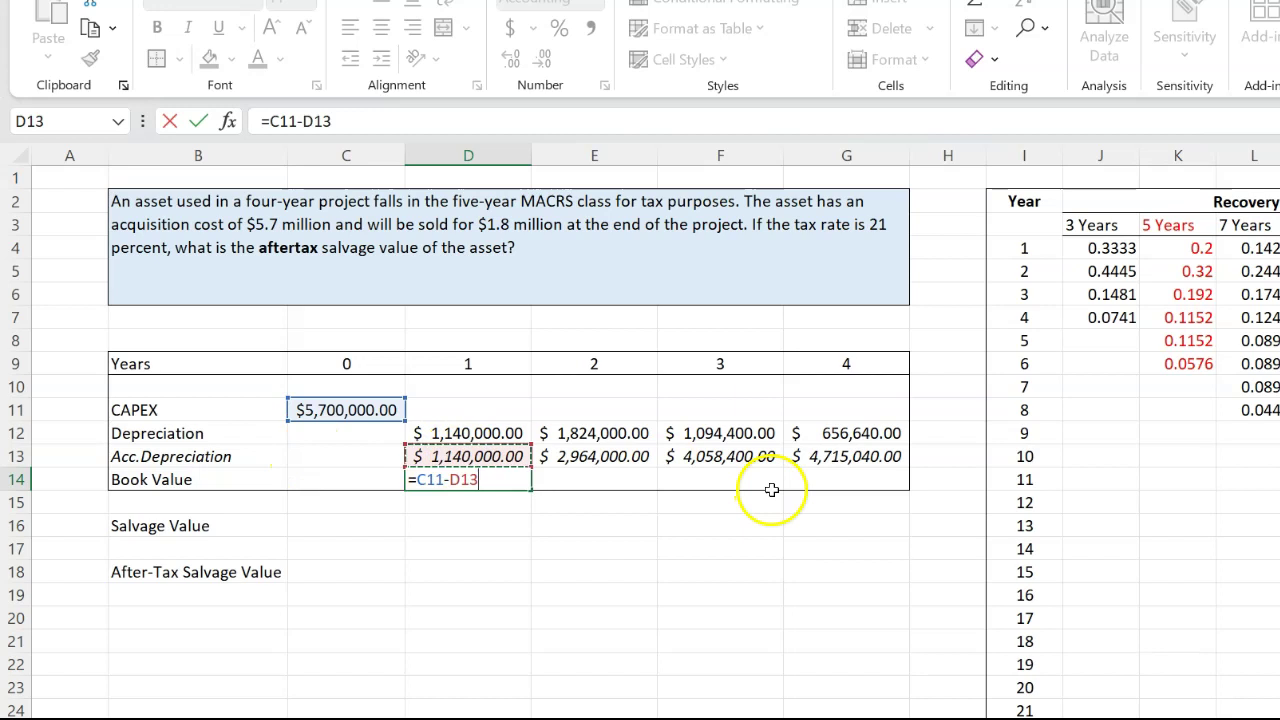
key("Return")
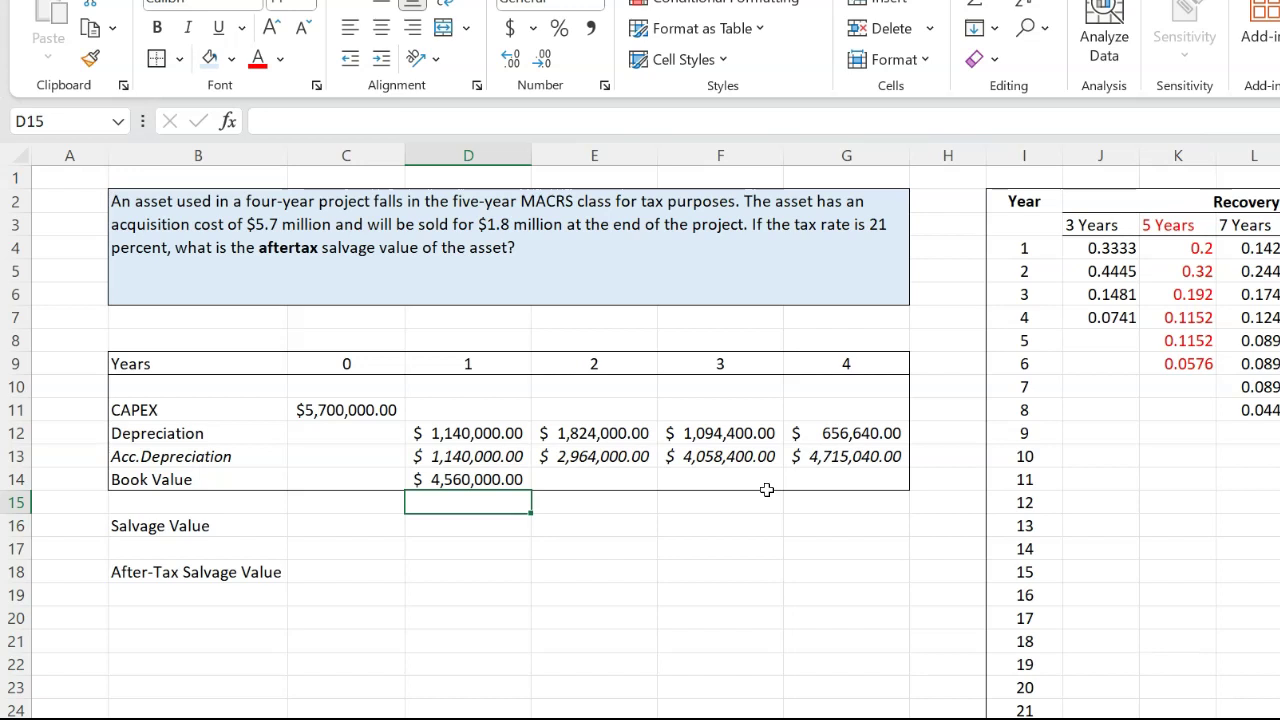
Step: Calculate the year 2 book value in E14 by subtracting accumulated depreciation in E13 from the CAPEX in C11
left_click(591, 478)
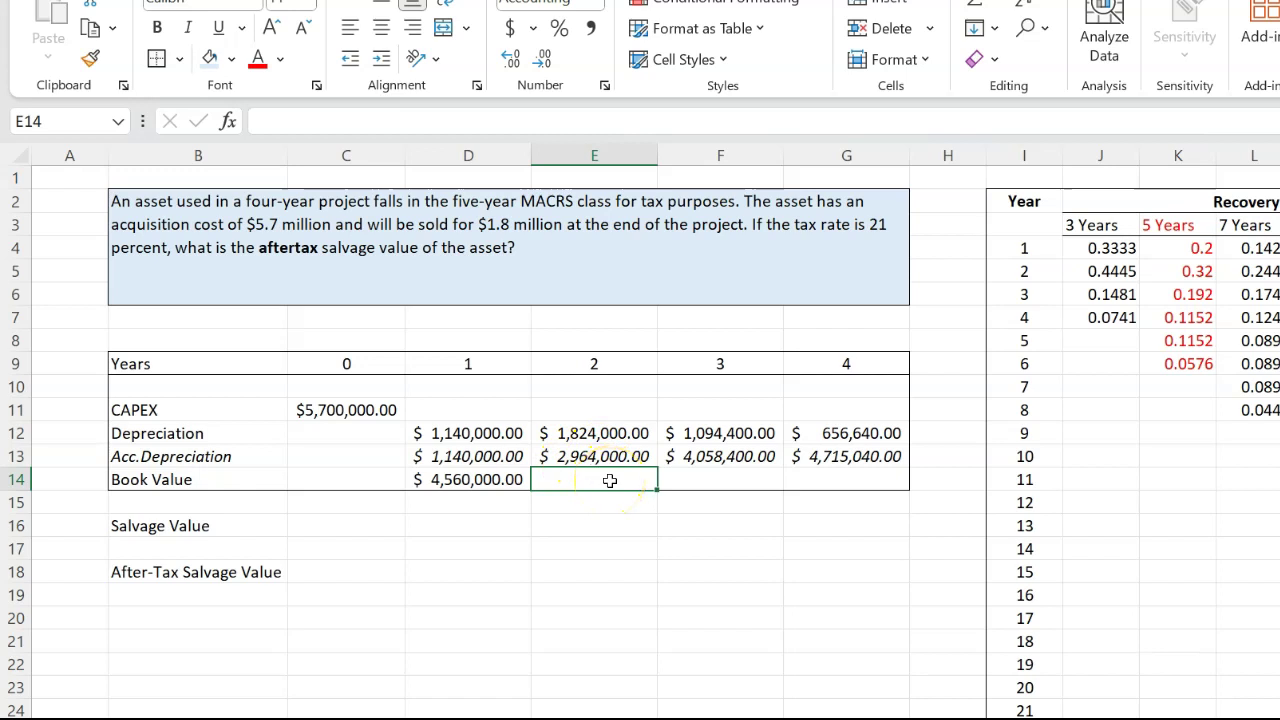
type("=")
left_click(360, 411)
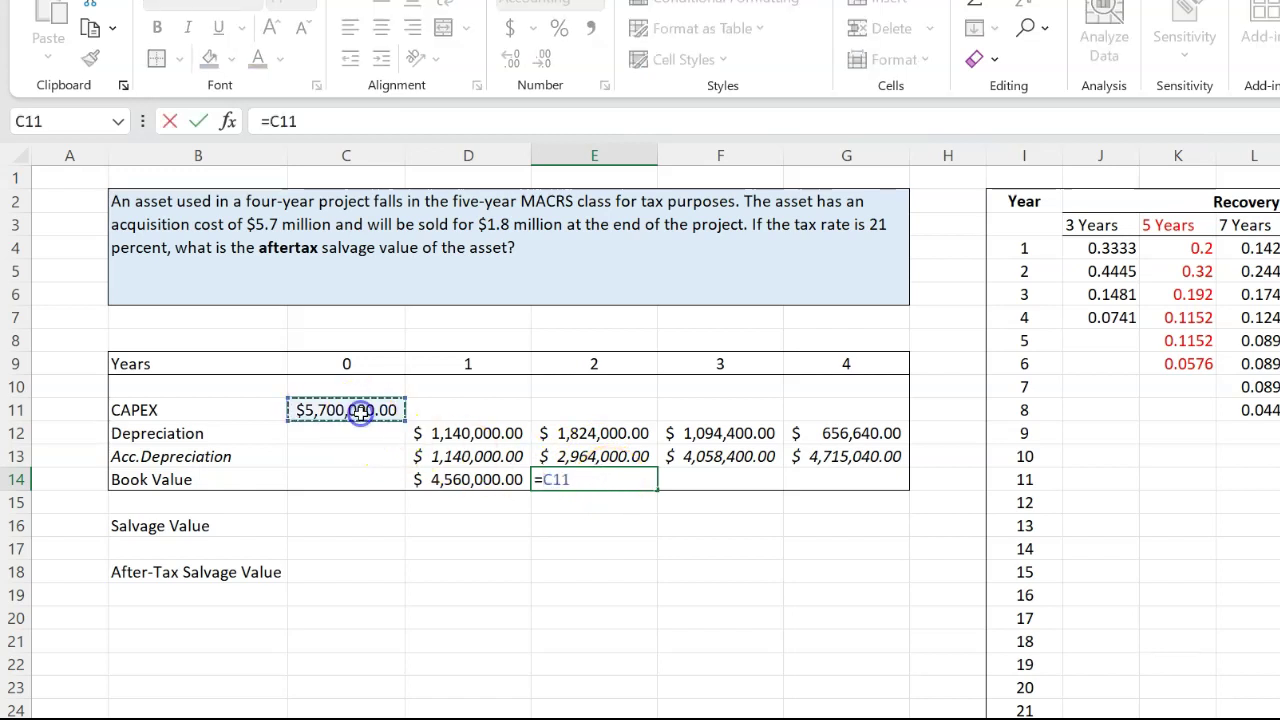
type("-")
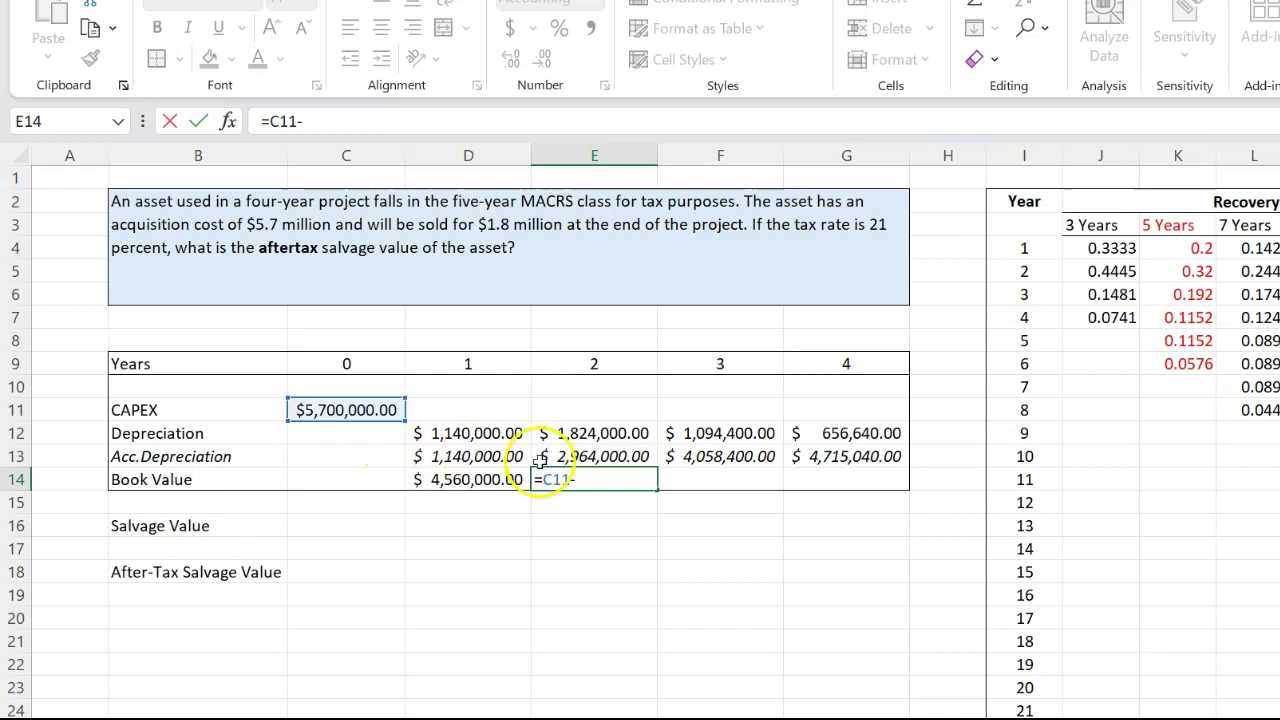
left_click(540, 460)
key("Return")
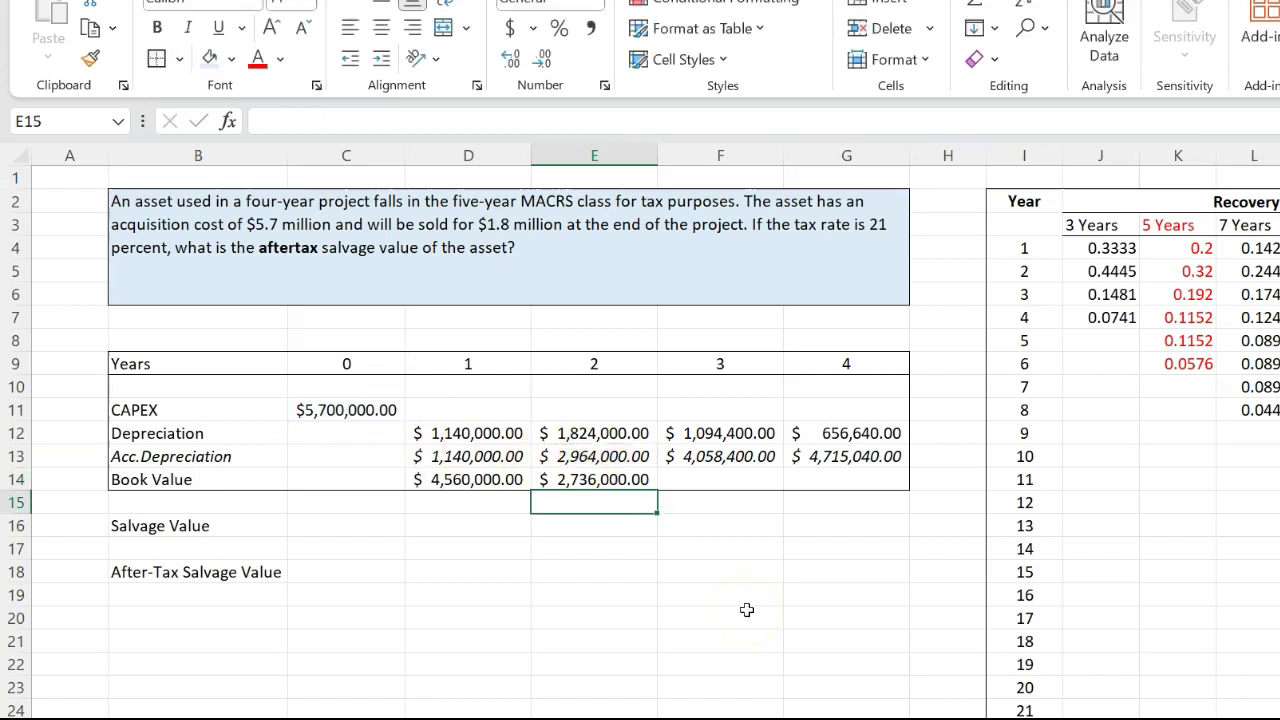
Step: Calculate the year 3 book value in F14 by subtracting accumulated depreciation in F13 from the CAPEX in C11
left_click(730, 479)
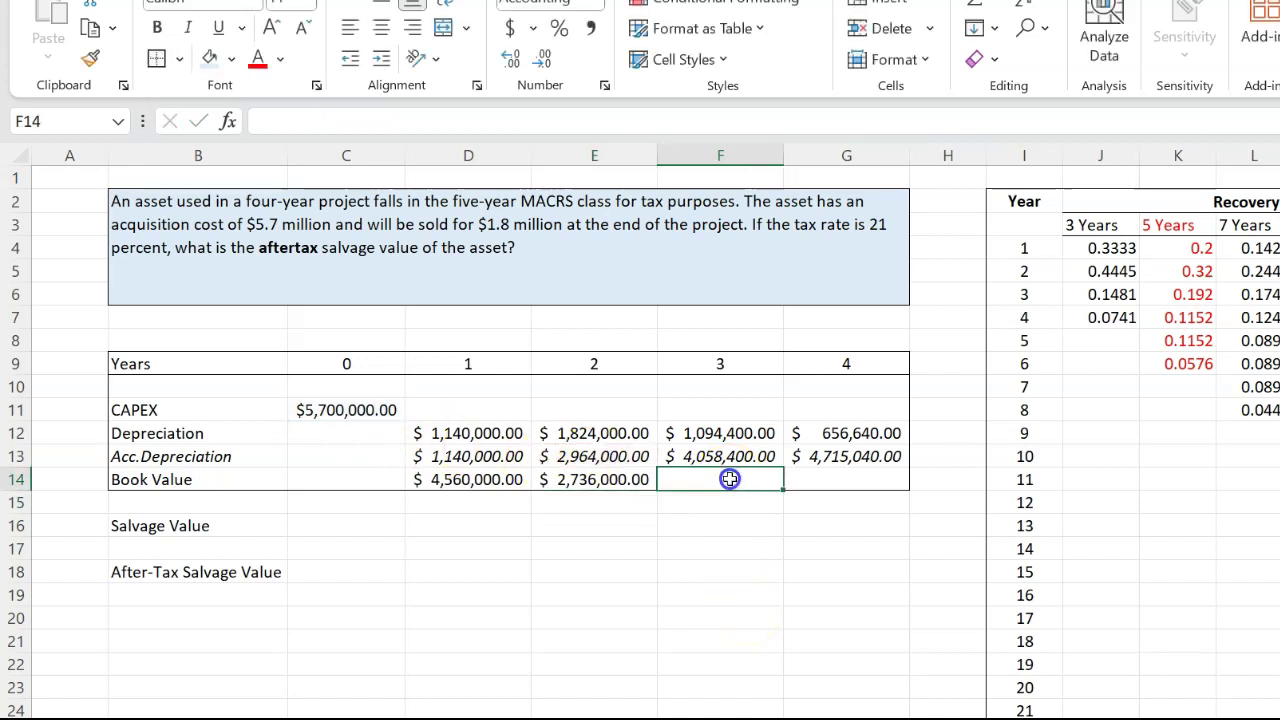
type("=")
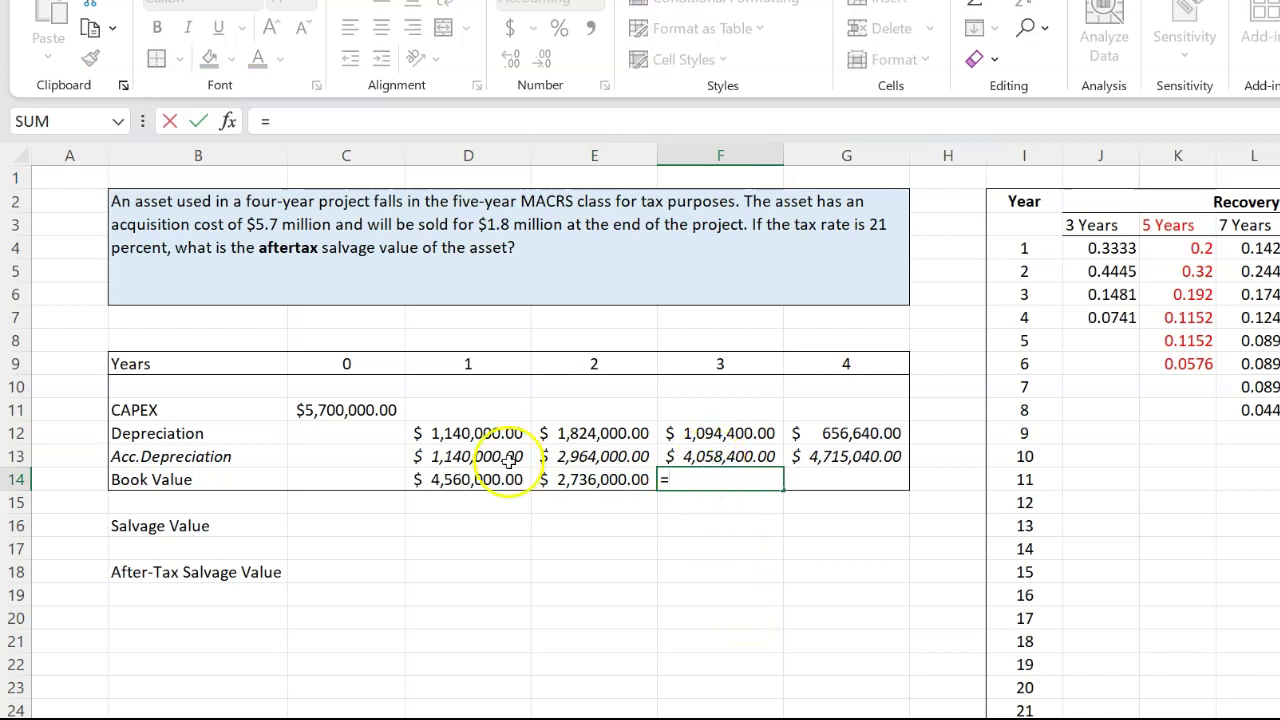
left_click(343, 410)
type("-")
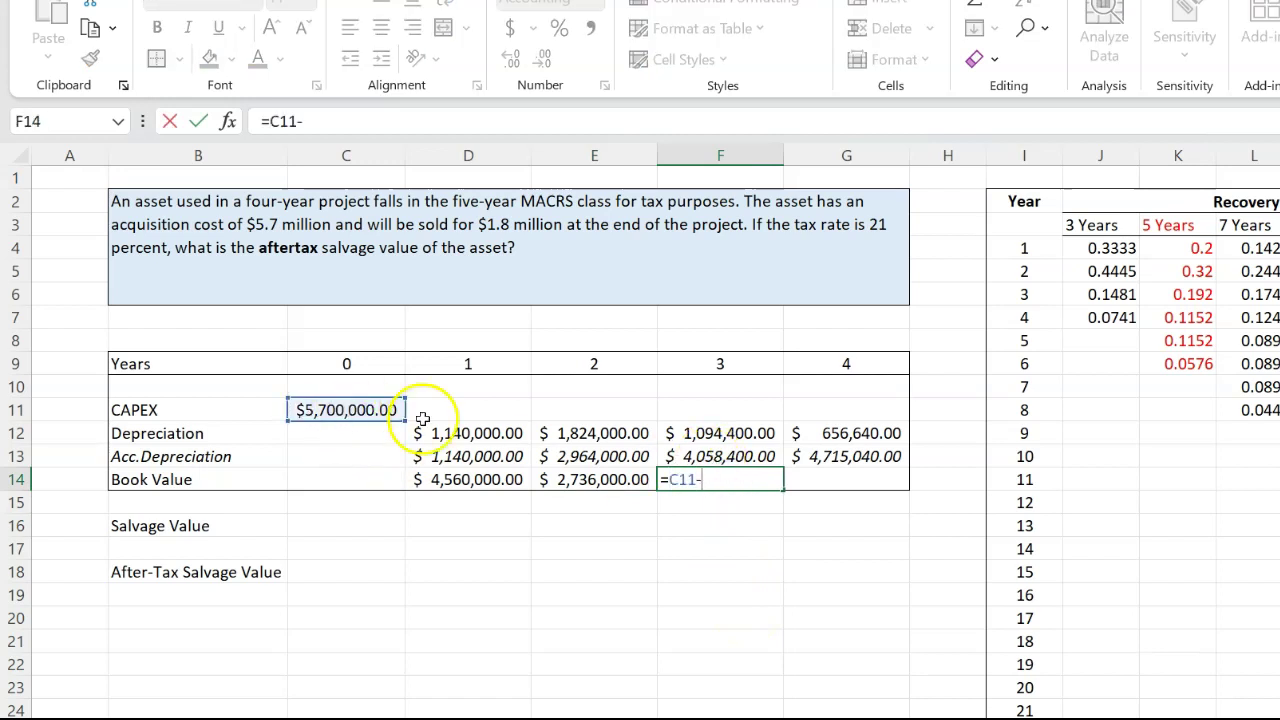
left_click(716, 456)
key("Return")
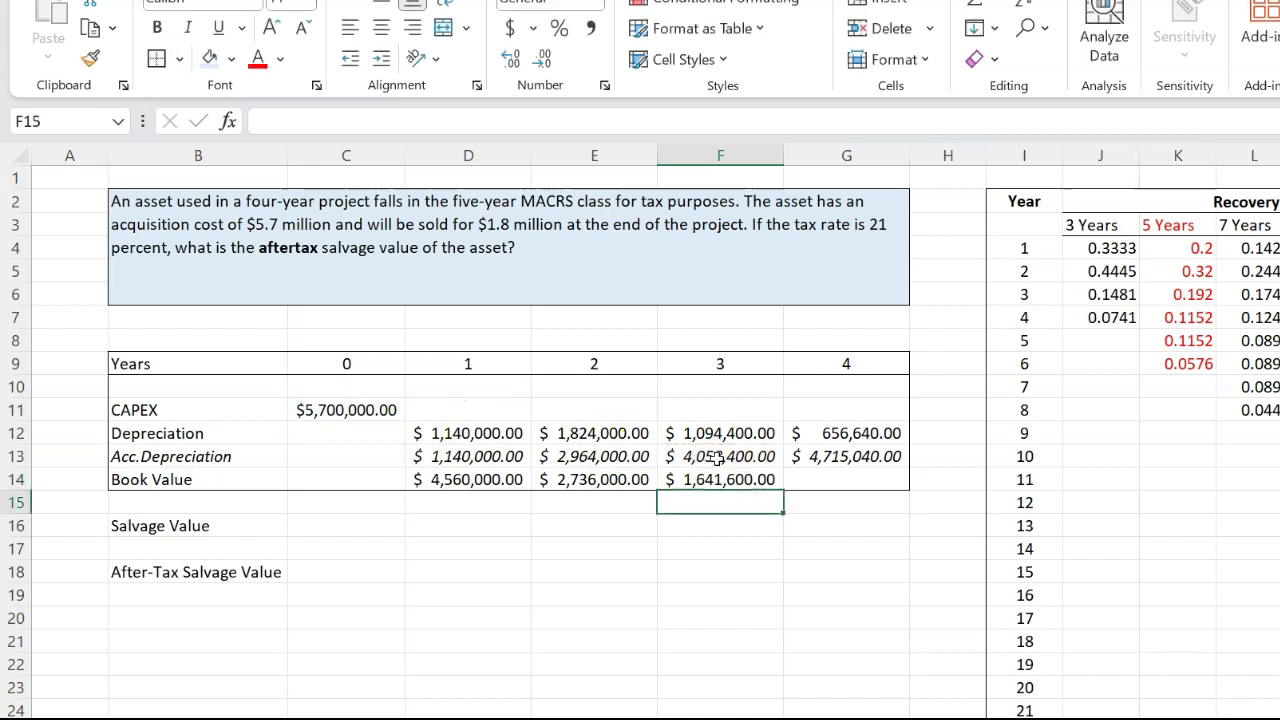
Step: Calculate the year 4 book value in G14 with the formula =C11-G13
double_click(864, 479)
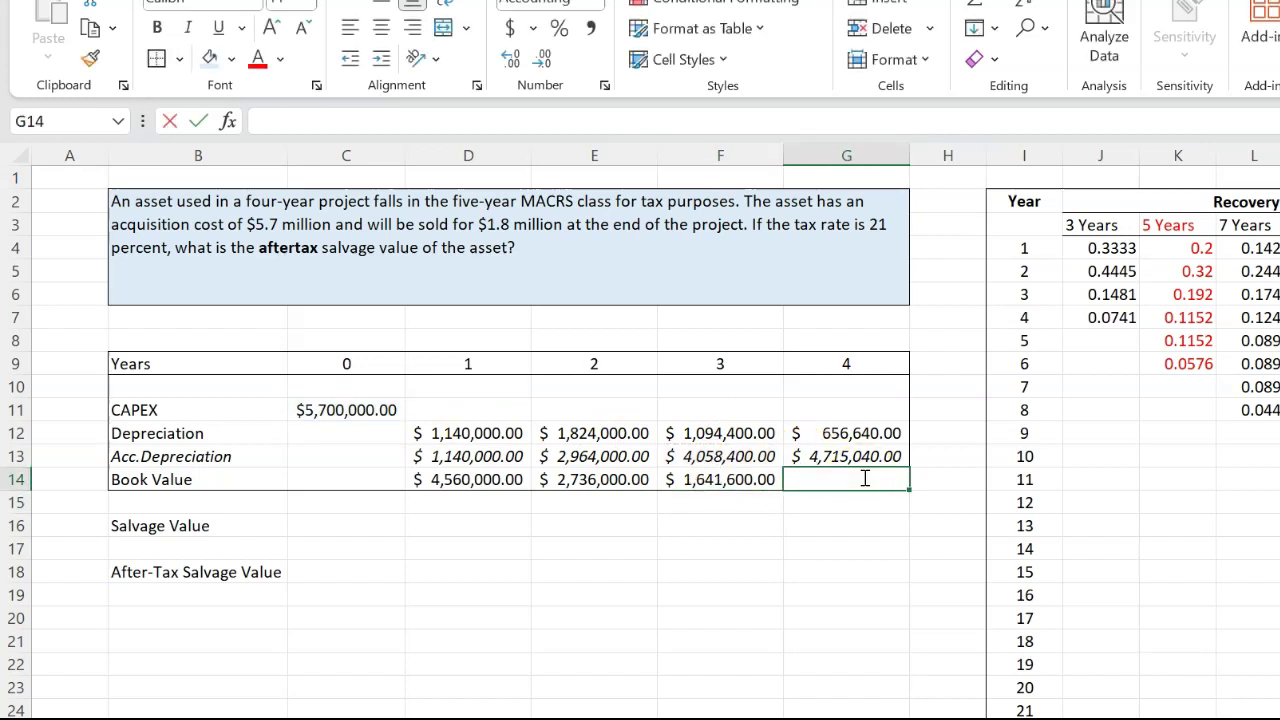
type("=")
left_click(338, 411)
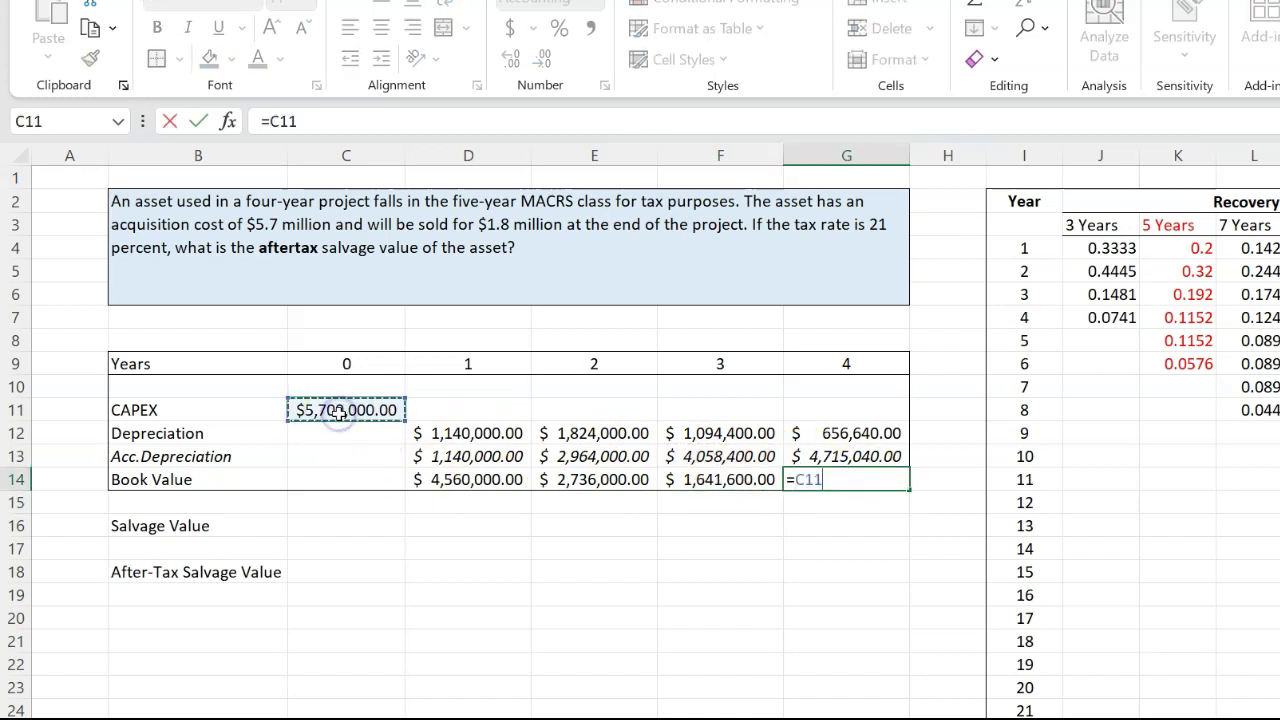
type("-")
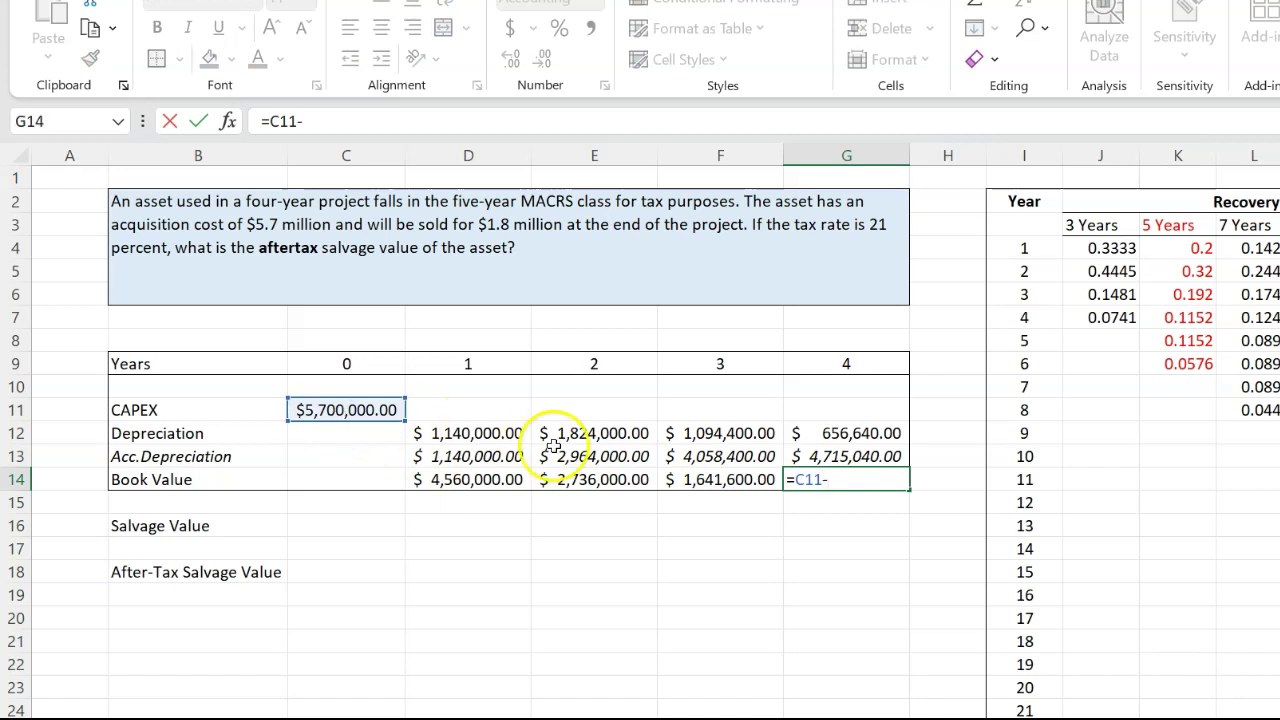
left_click(860, 456)
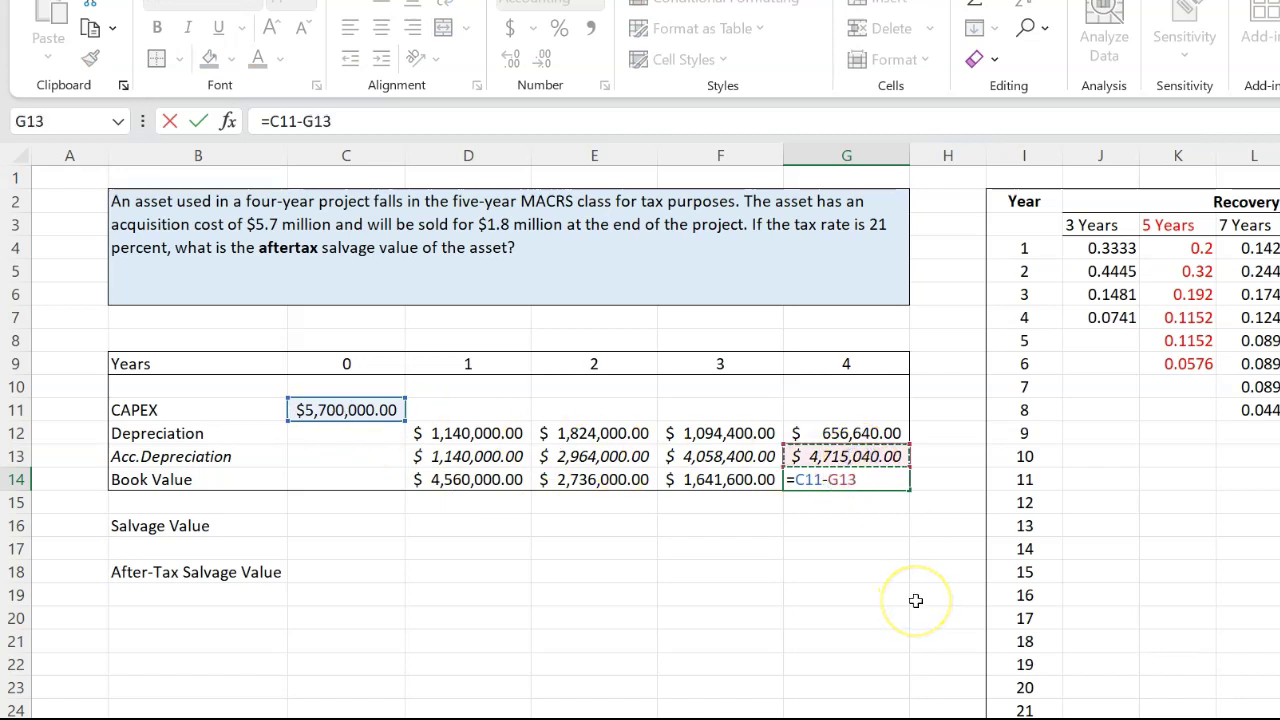
key("Return")
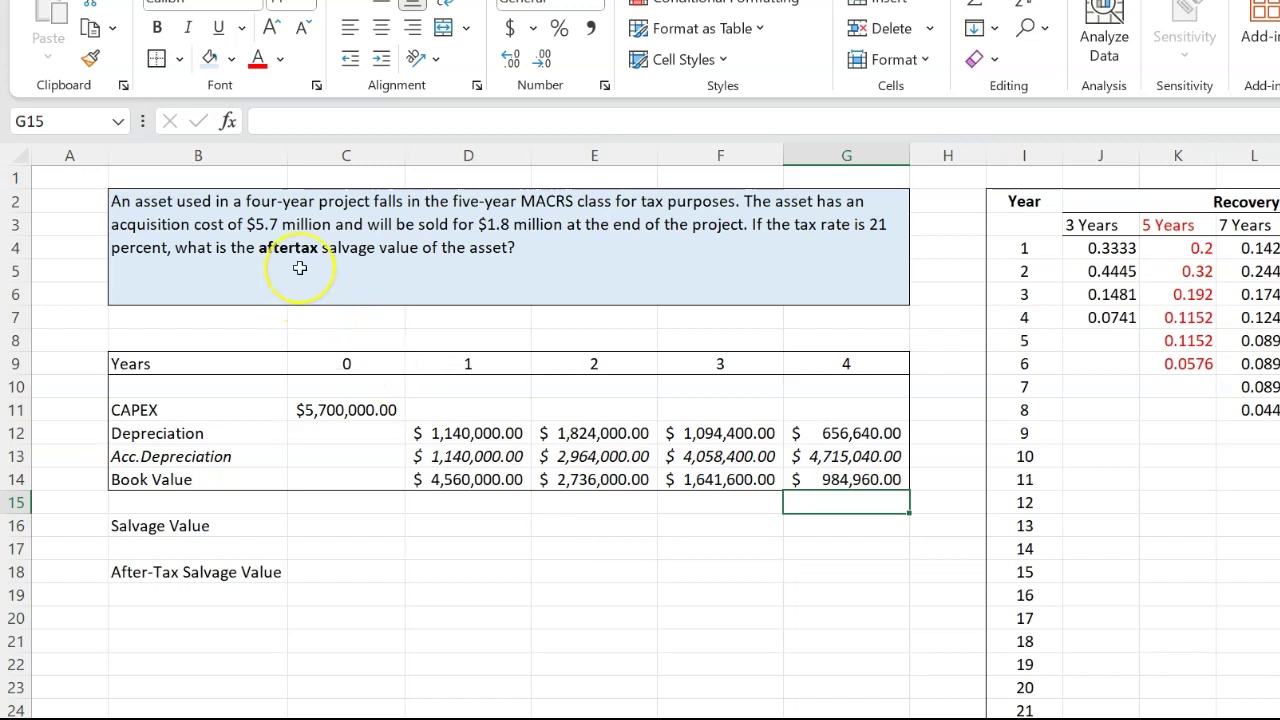
Step: Enter the salvage value of 1,800,000 in C16
left_click(354, 526)
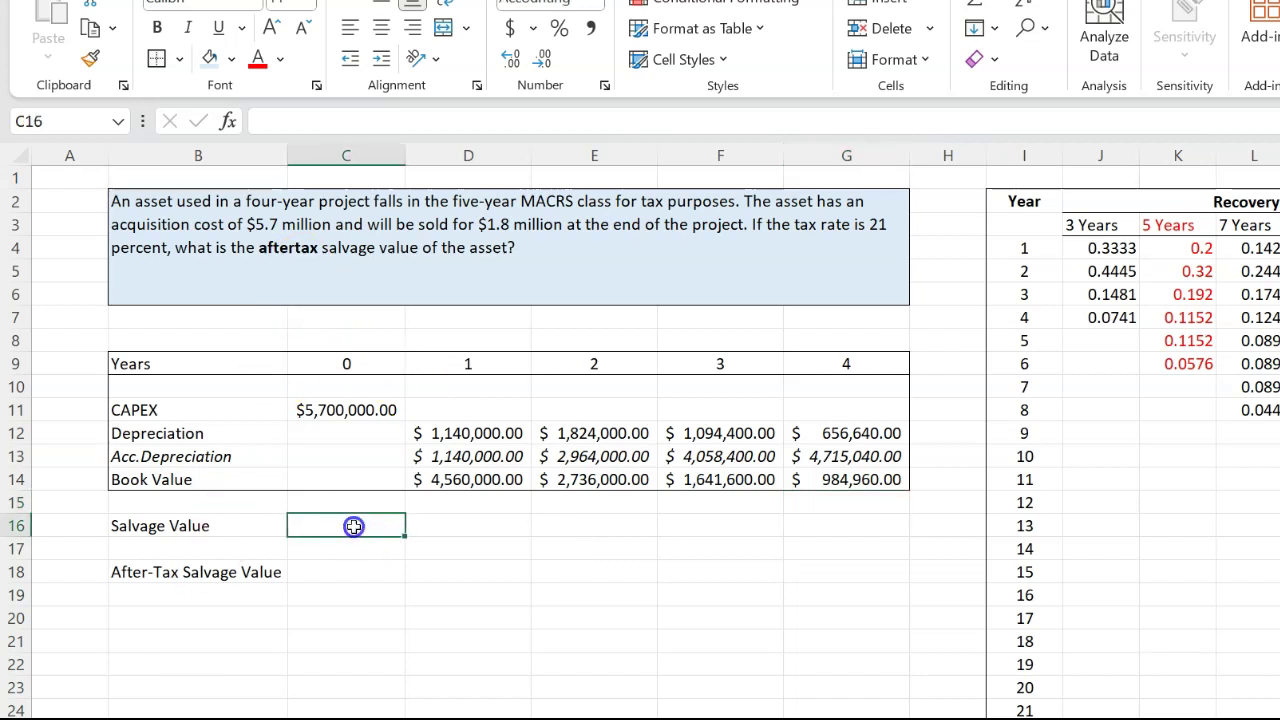
type("=")
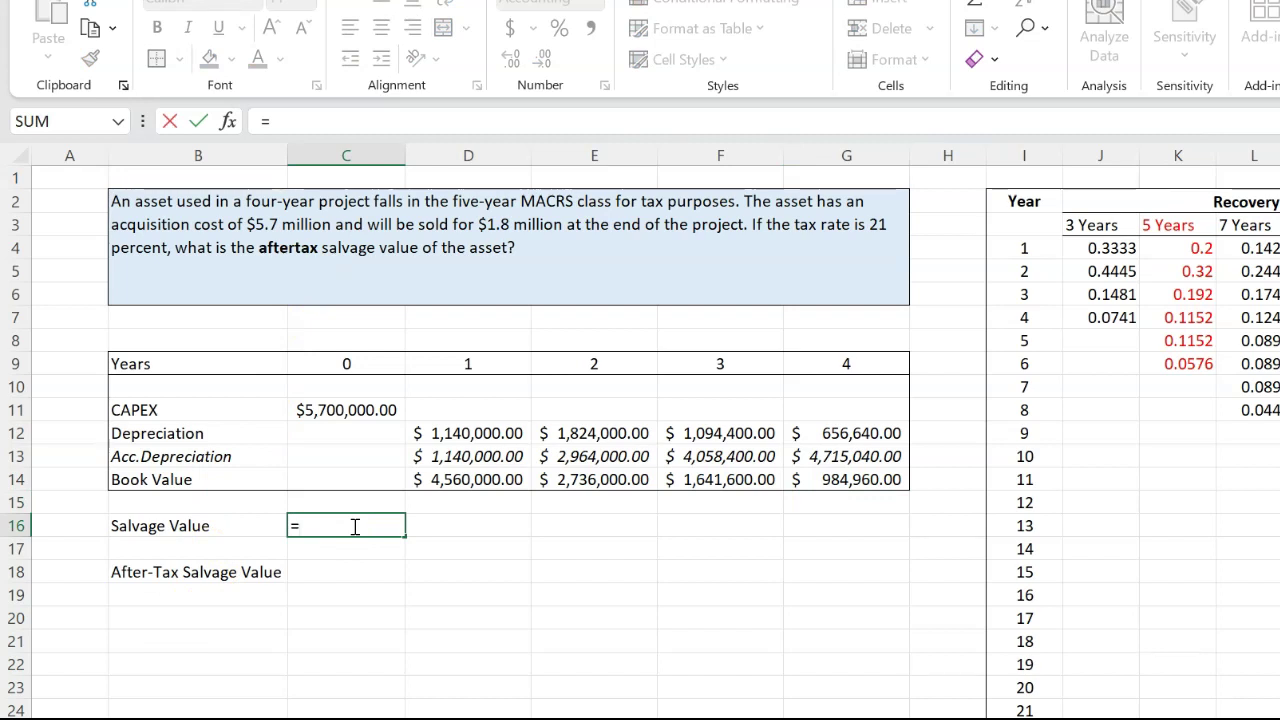
type("1,800,000")
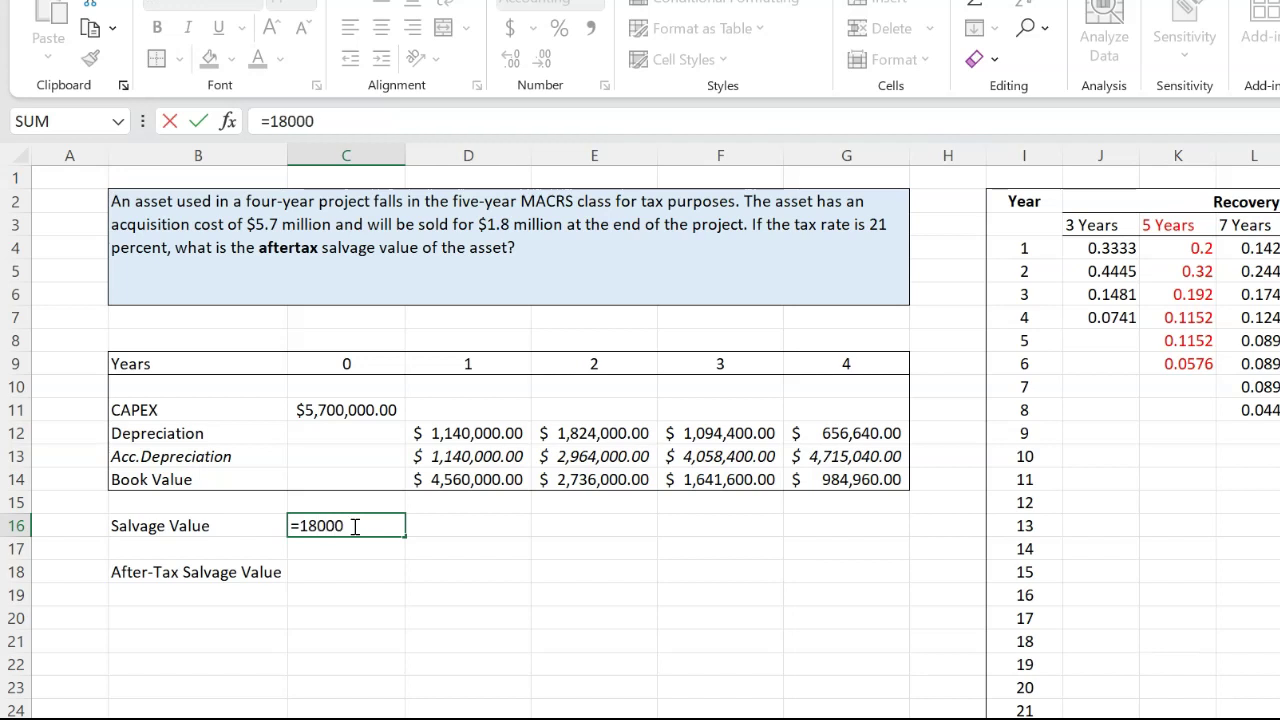
Step: Calculate the after-tax salvage value in C18 at the 21 percent tax rate with the formula =C16-0.21*(C16-G14)
left_click(339, 569)
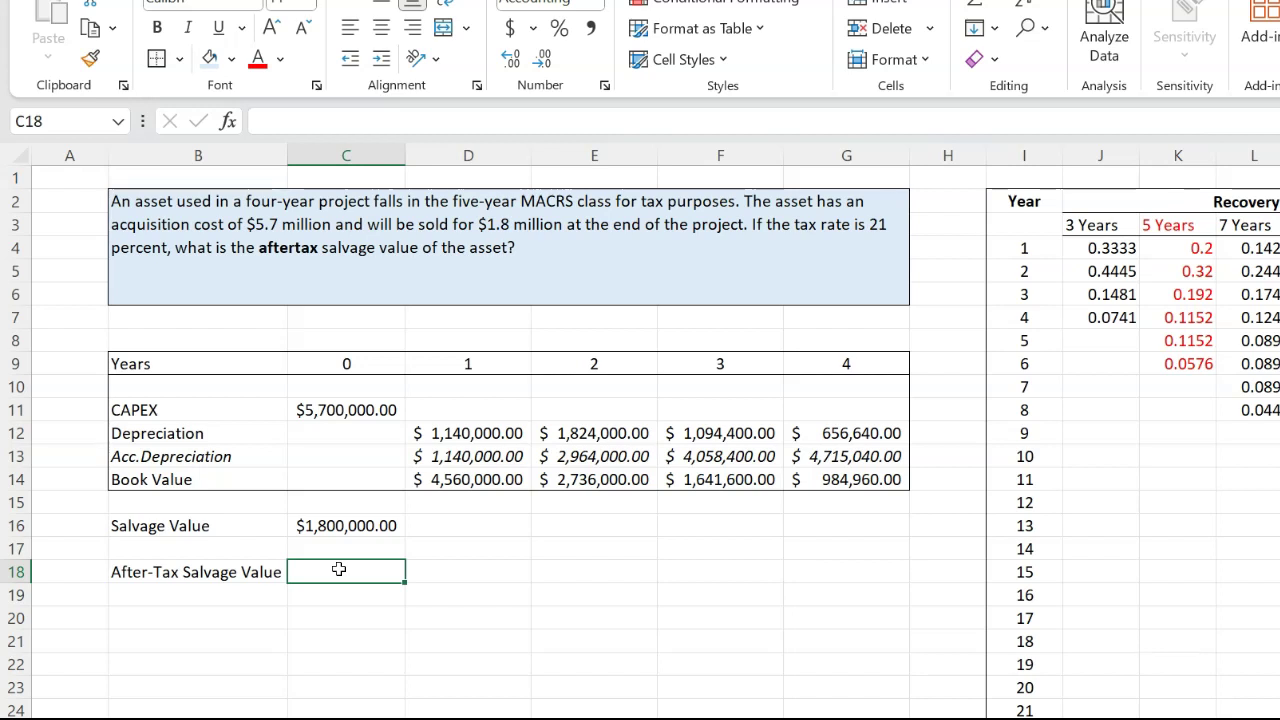
type("=")
left_click(330, 527)
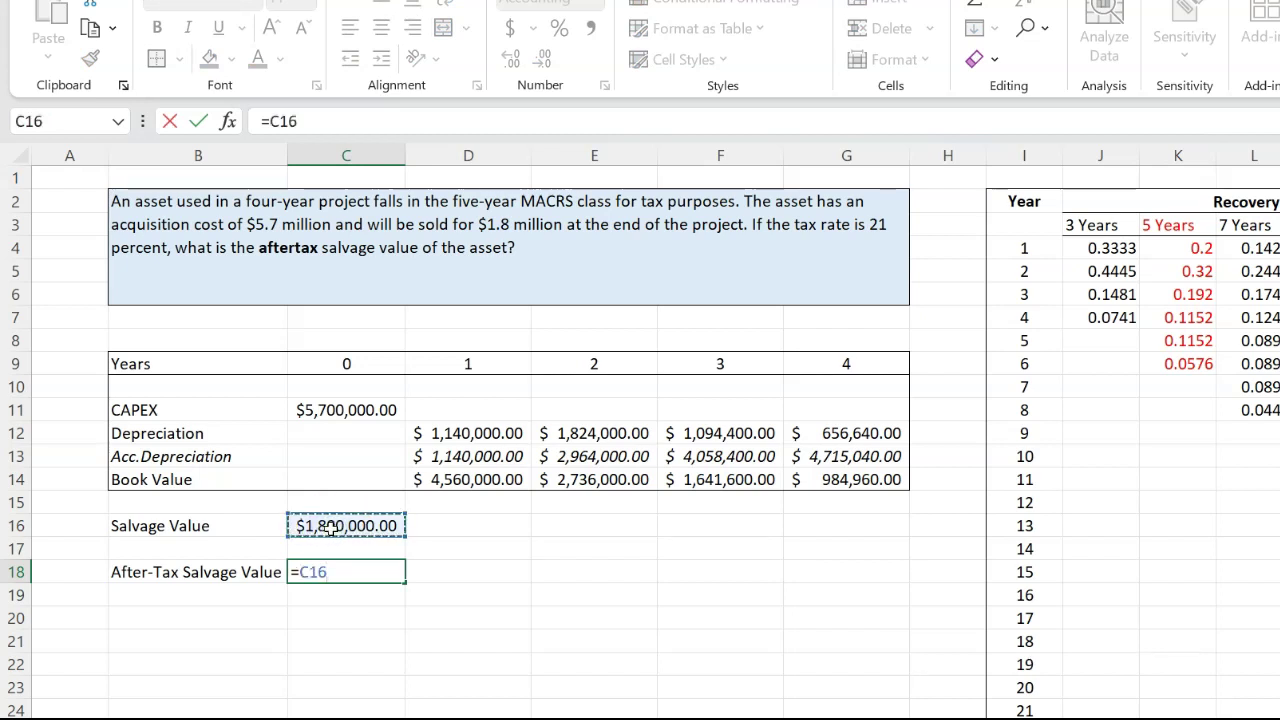
type("-")
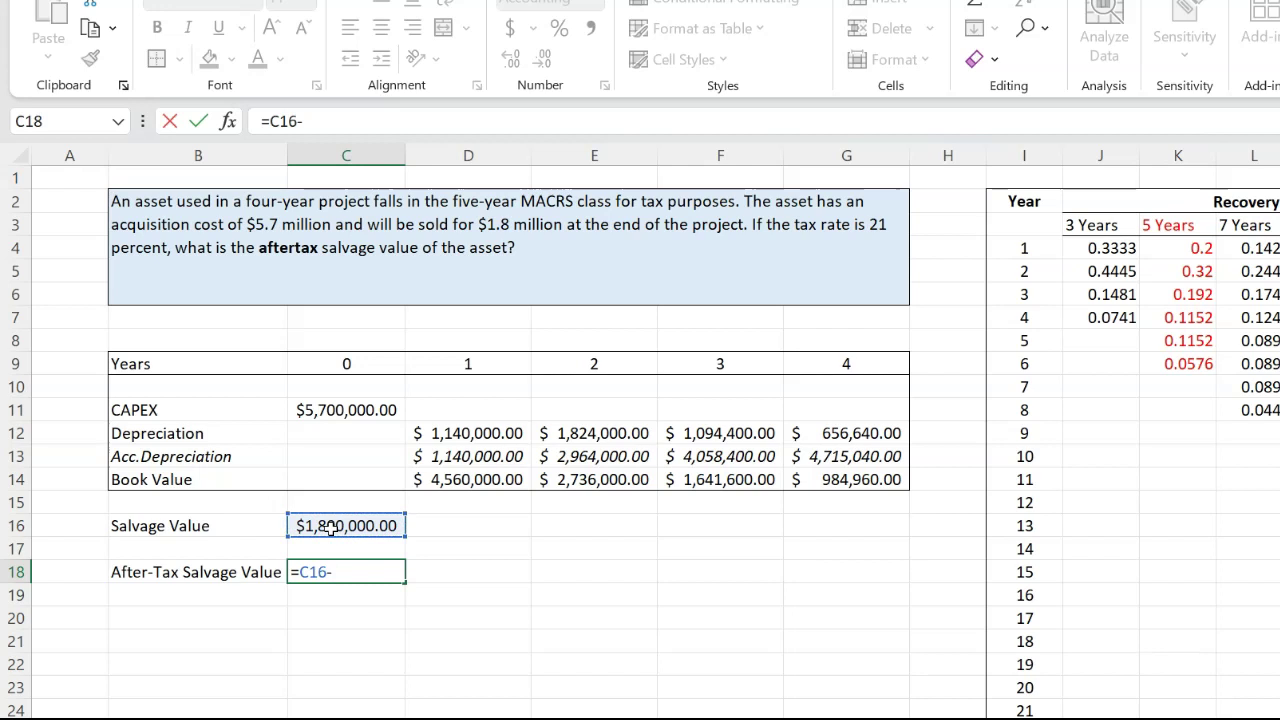
type("0.21*")
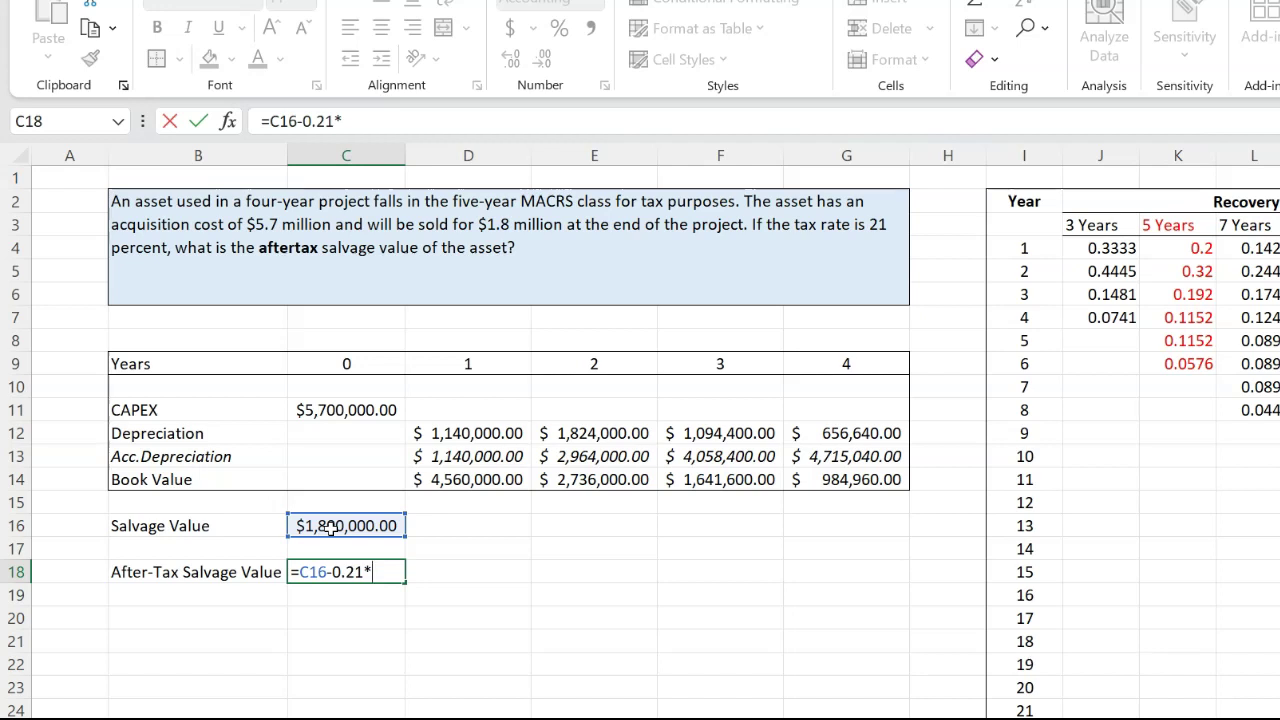
type("(")
left_click(362, 525)
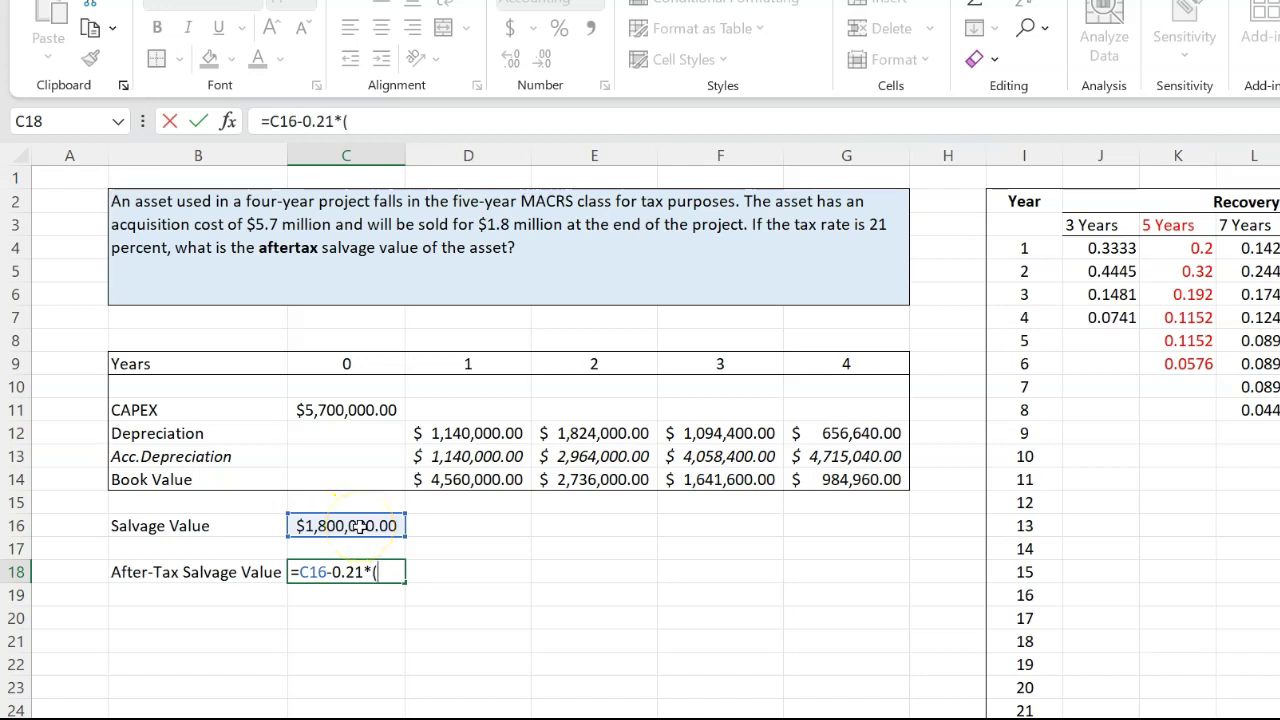
left_click(362, 525)
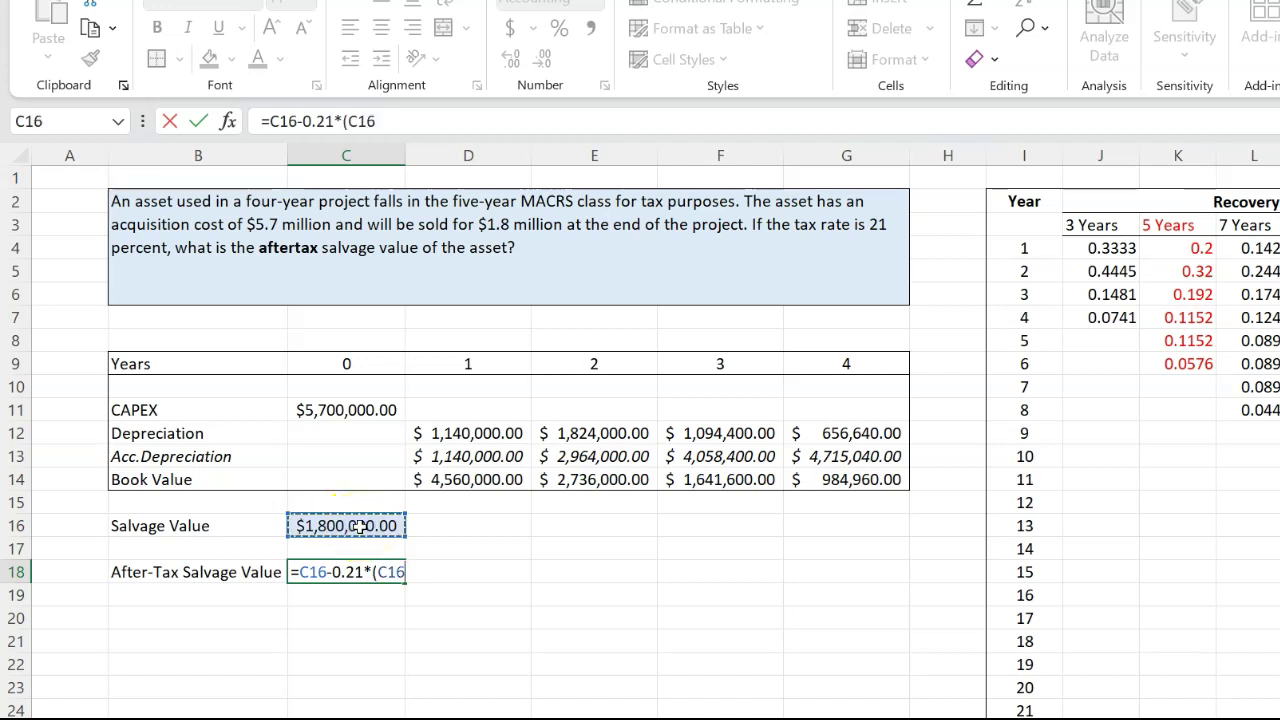
type("-")
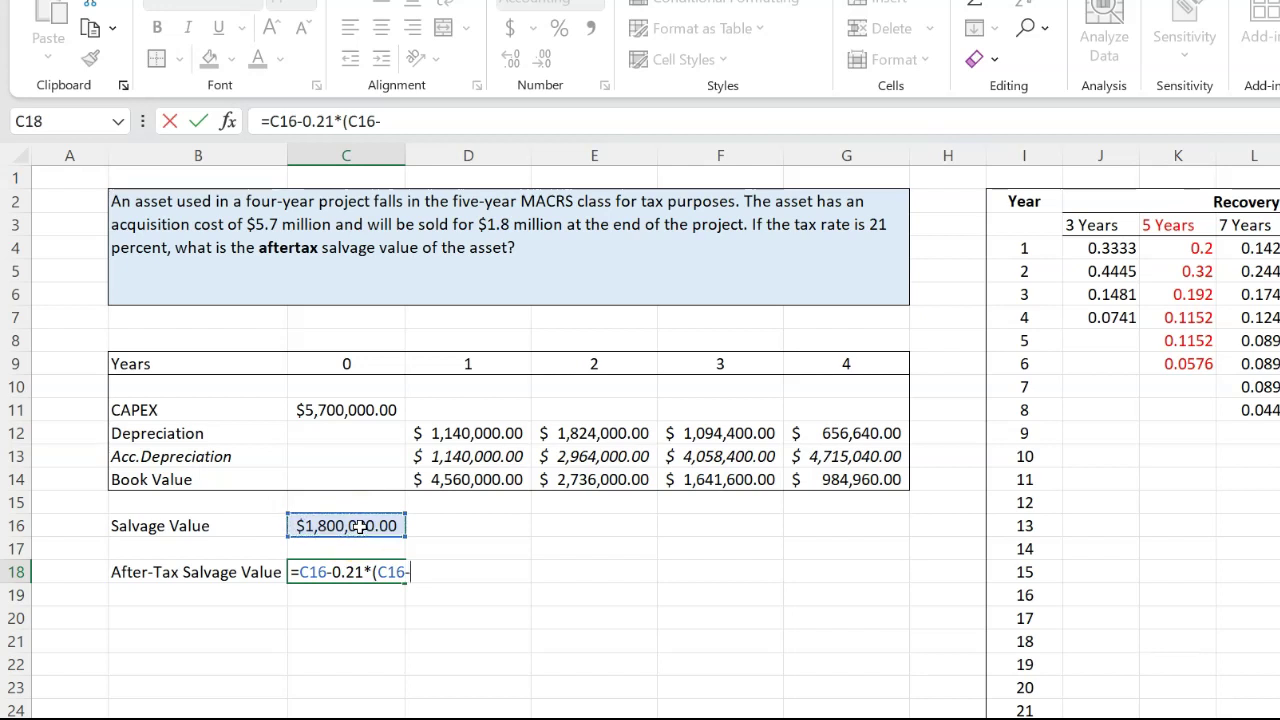
left_click(876, 482)
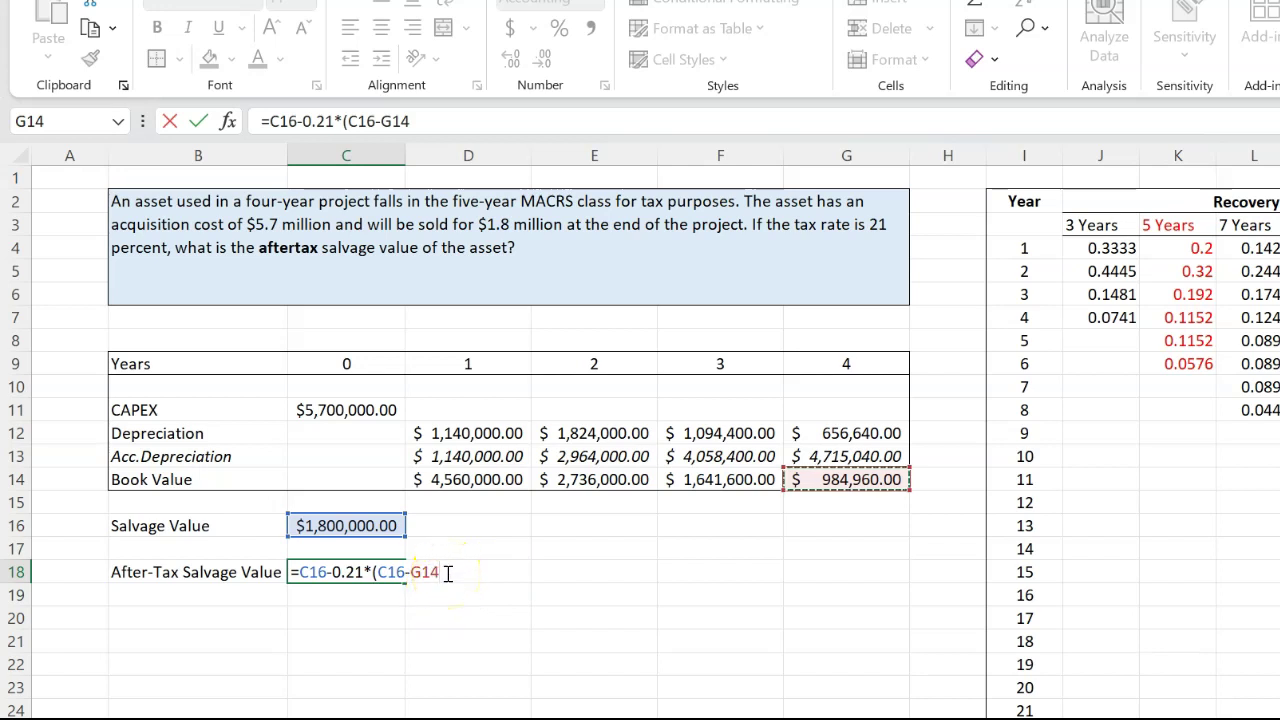
type(")")
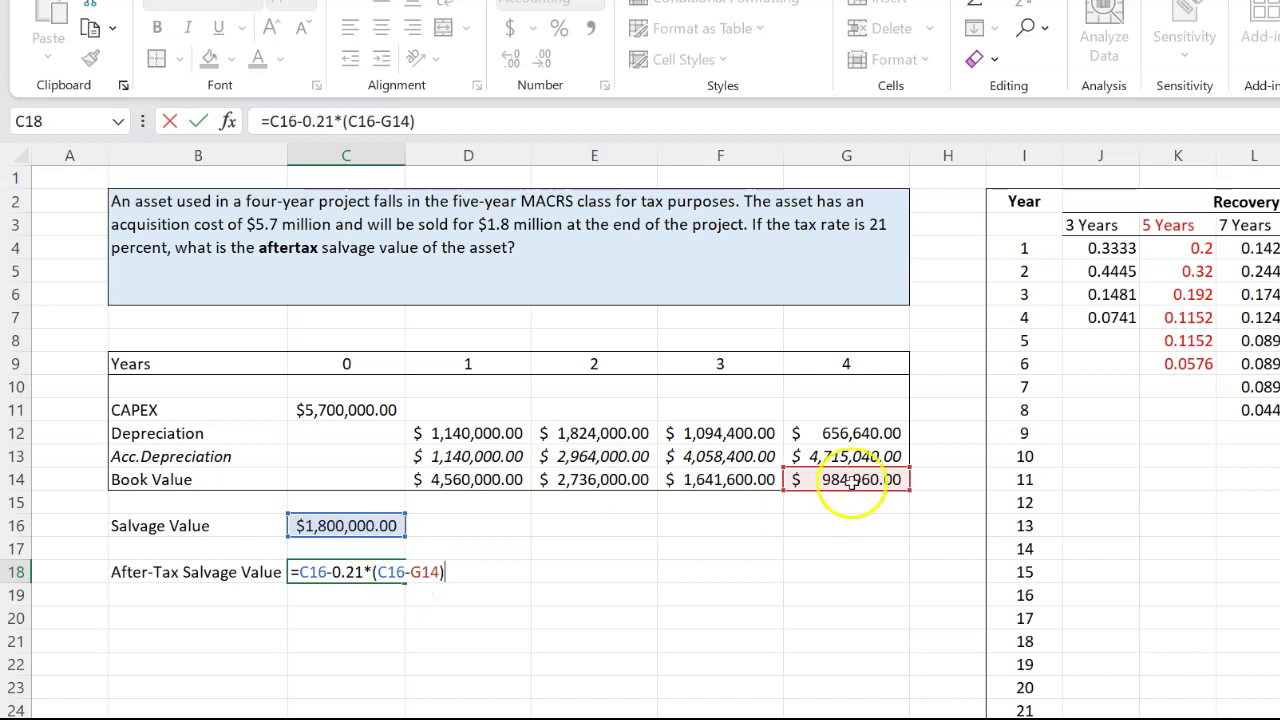
key("Return")
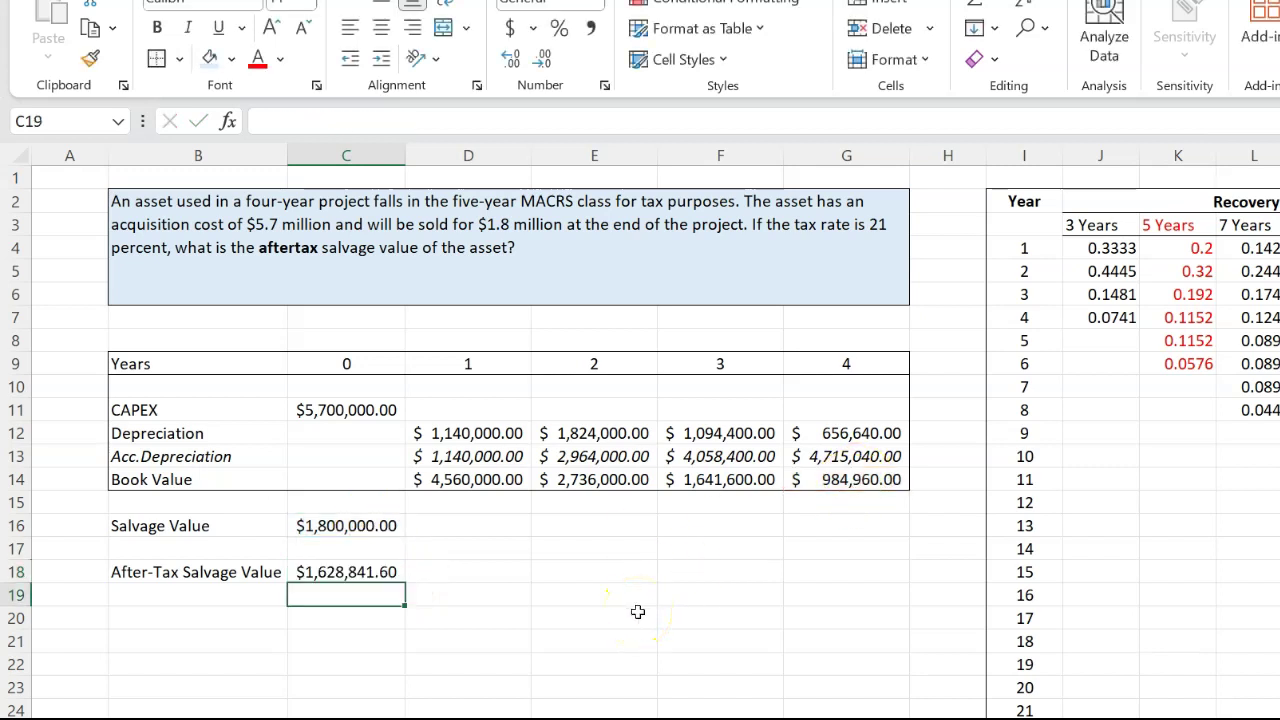